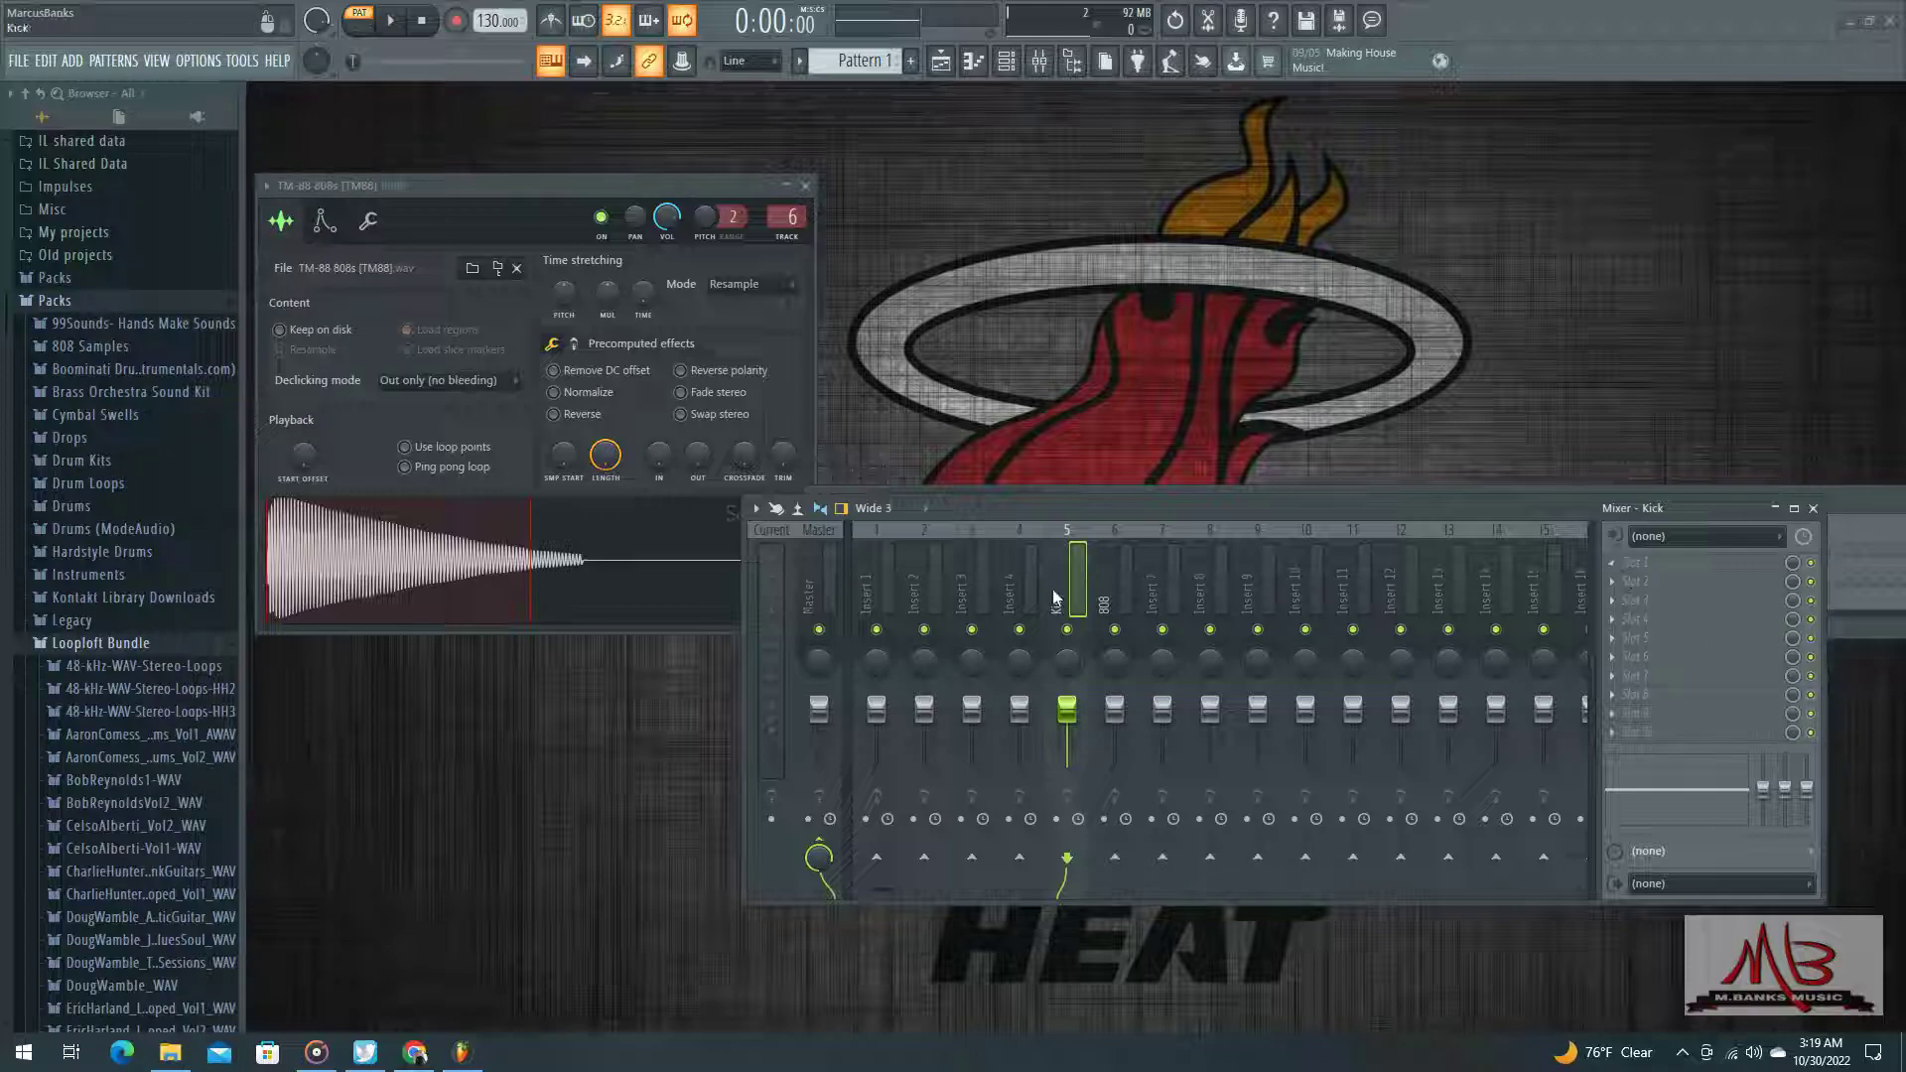
Load Fruity Peak Controller into the first effect slot of the Kick mixer track
{"action": "left_click", "coordinate": [1104, 603]}
{"action": "left_click", "coordinate": [1081, 594]}
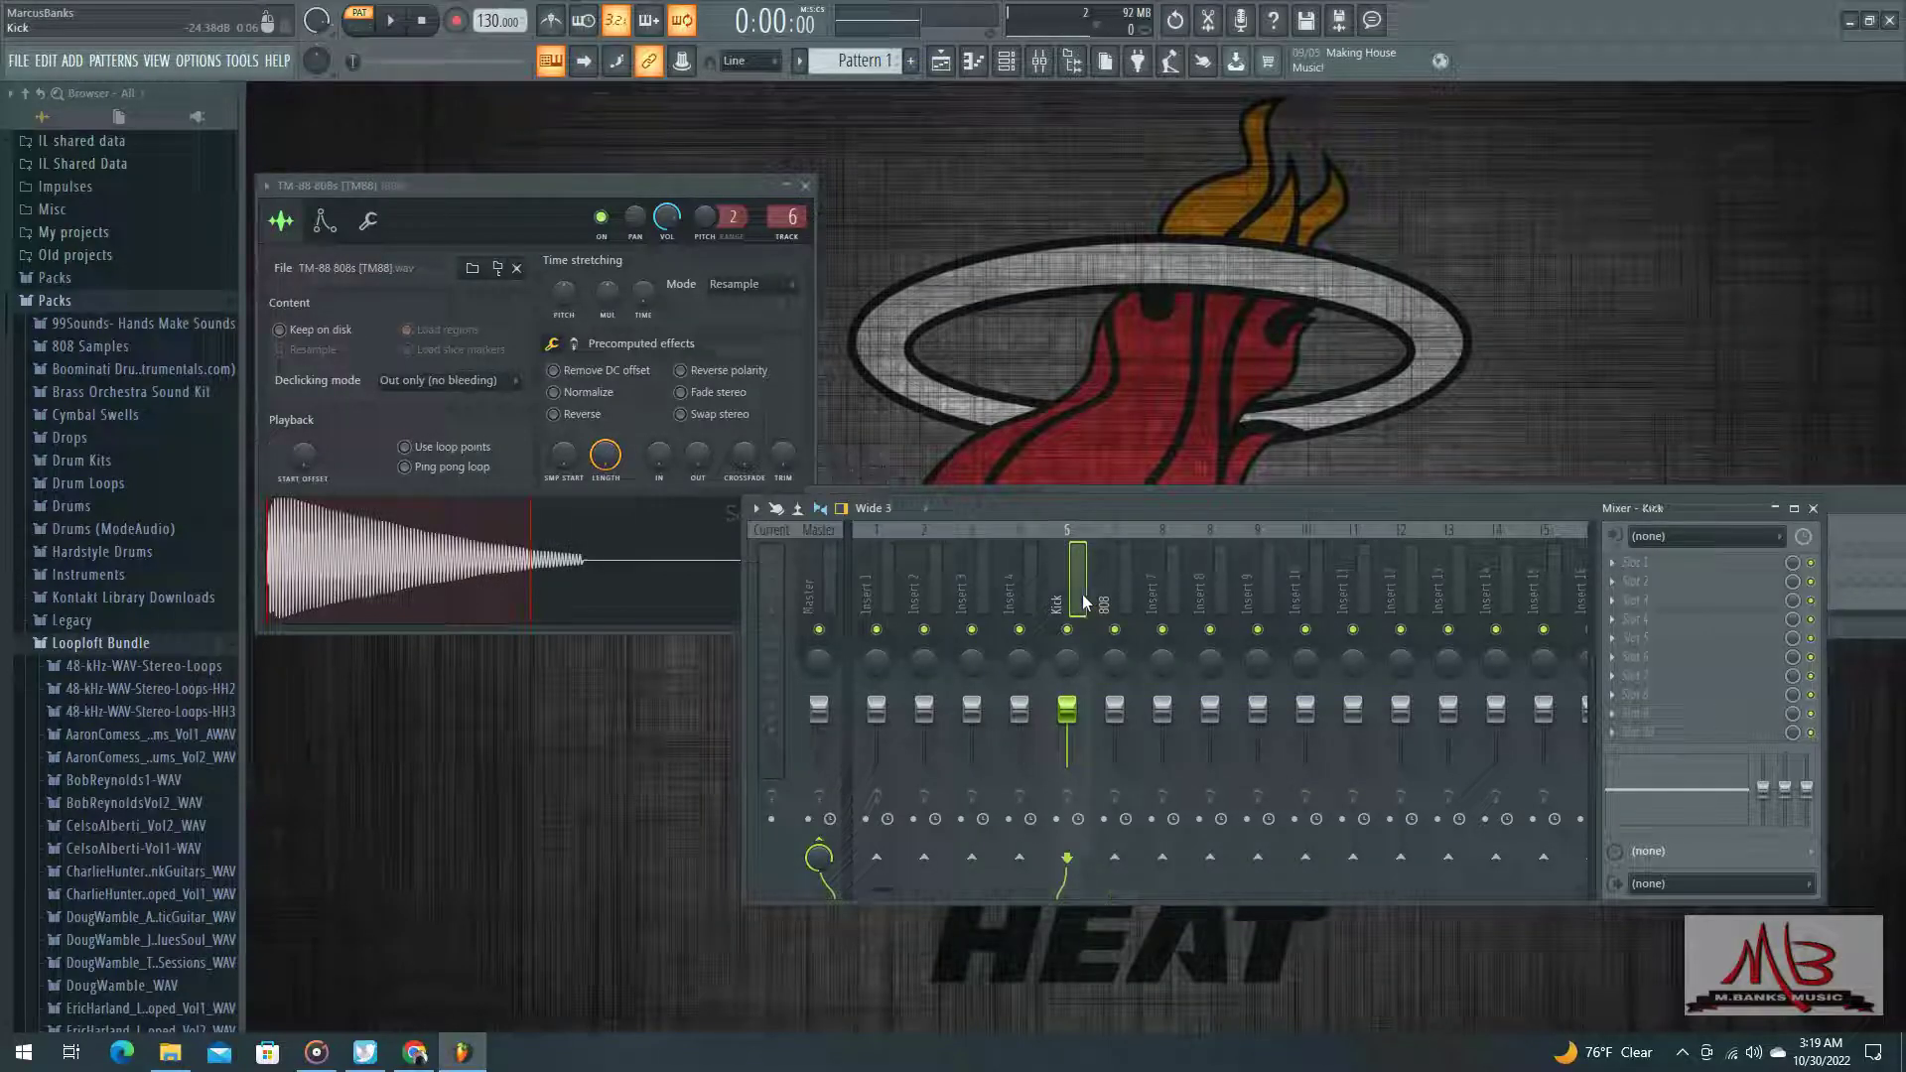
{"action": "left_click", "coordinate": [1610, 563]}
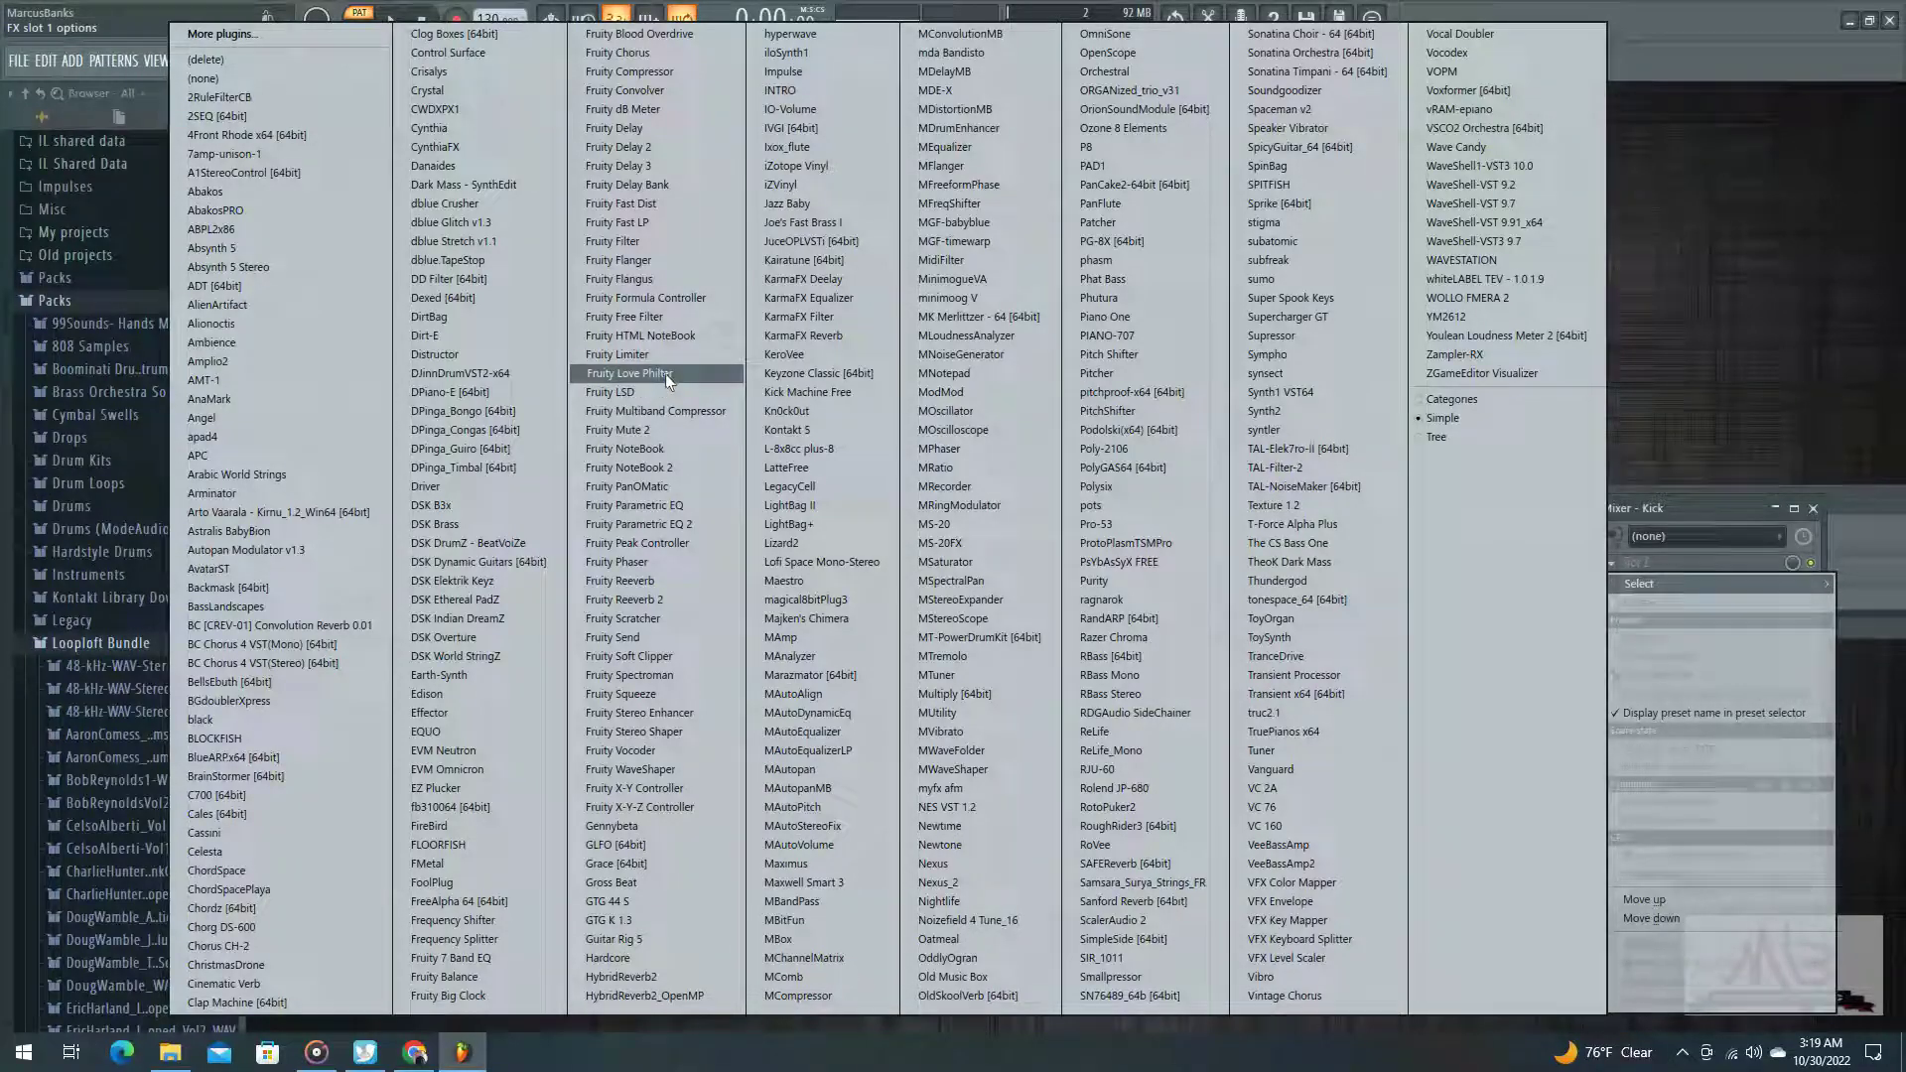
{"action": "left_click", "coordinate": [679, 542]}
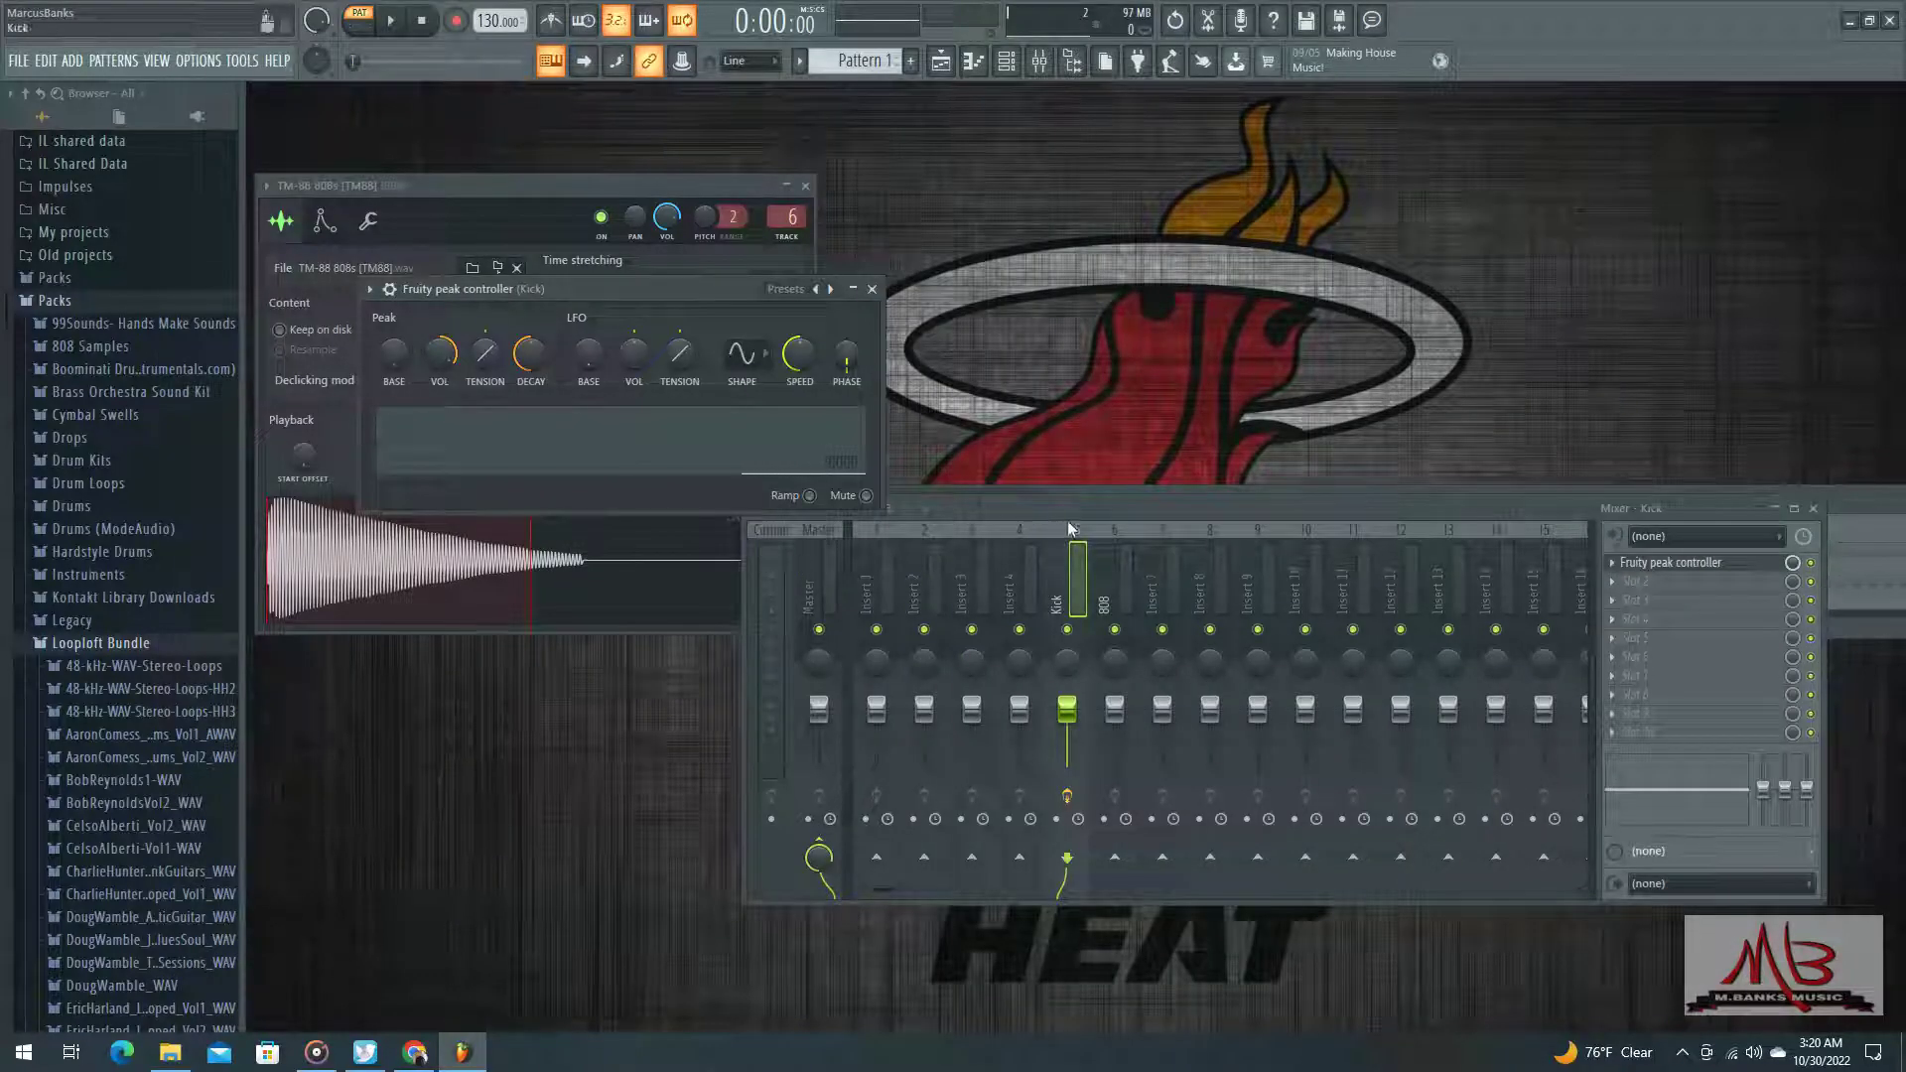
Bring up the channel rack and trigger the Kick several times to examine the peak controller's output meter
{"action": "key", "text": "F6"}
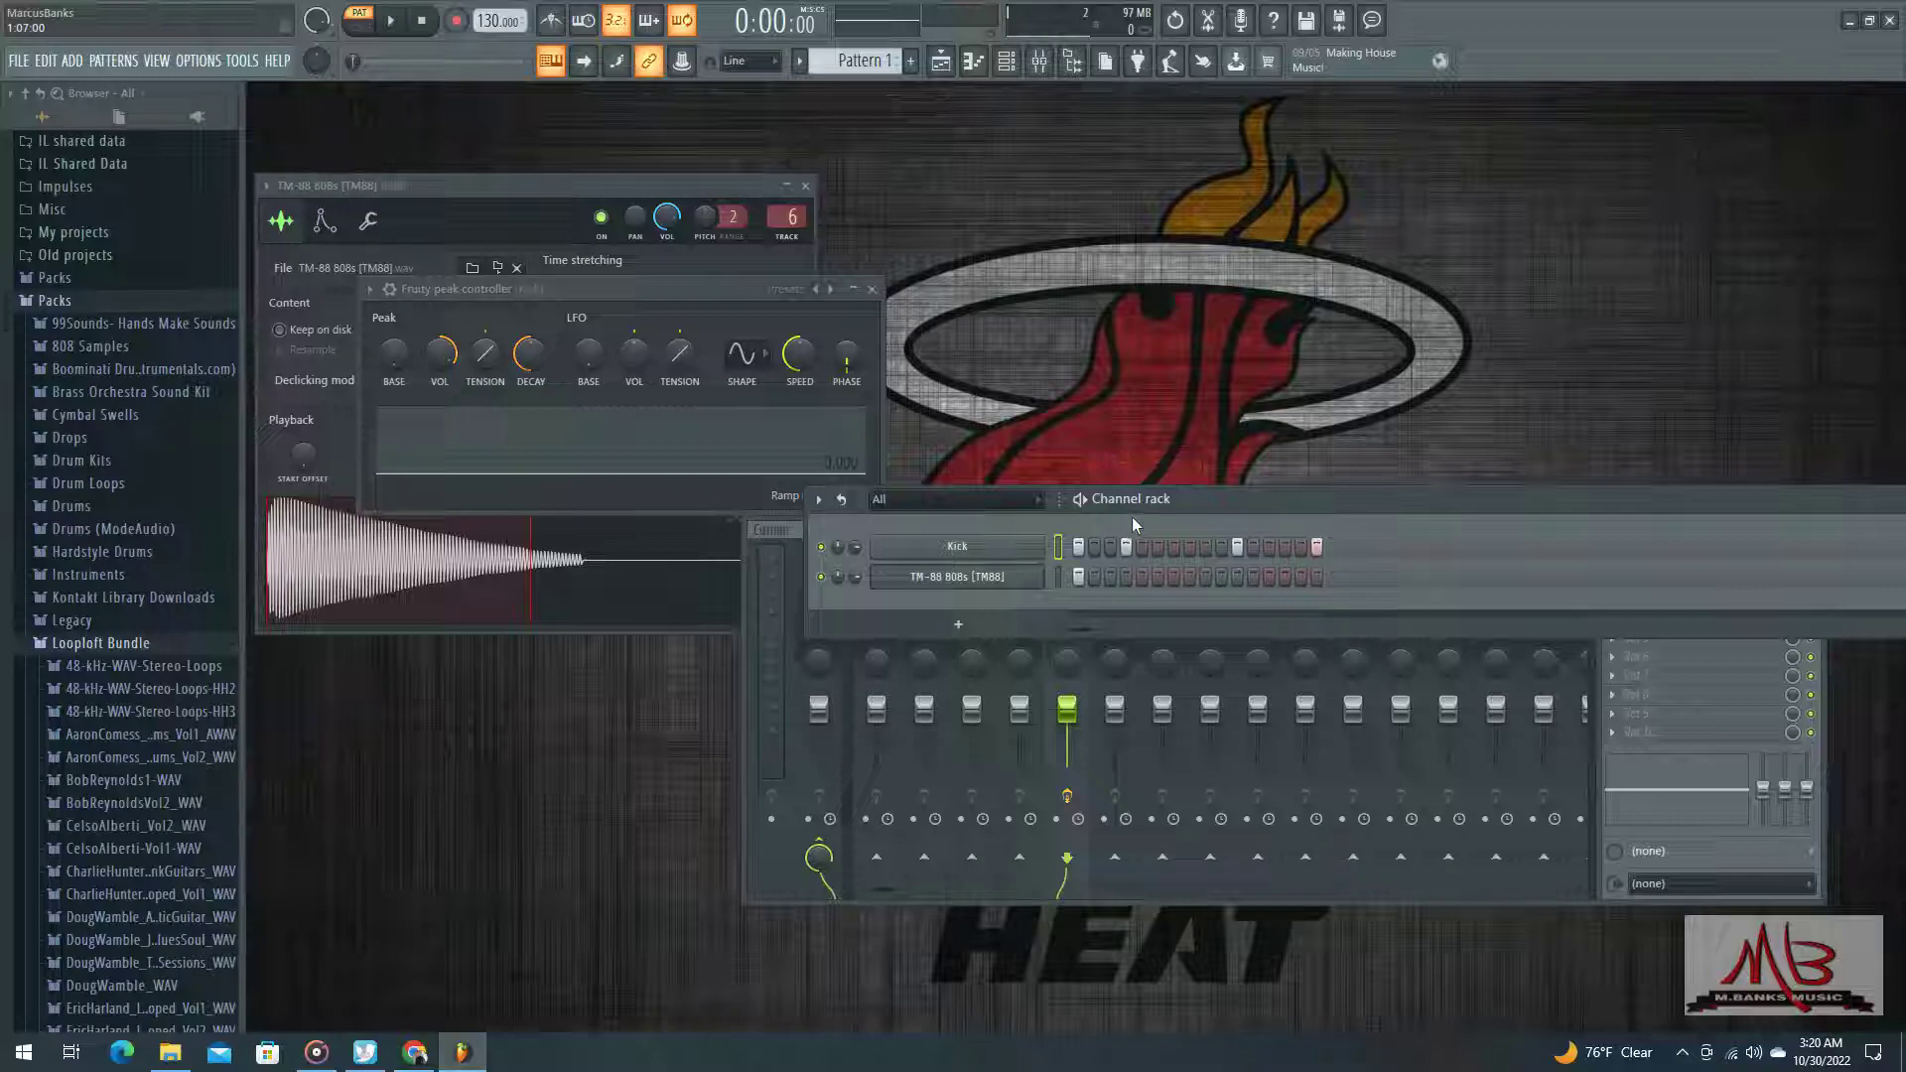
{"action": "left_click", "coordinate": [1054, 546]}
{"action": "left_click", "coordinate": [1054, 545]}
{"action": "left_click", "coordinate": [1054, 546]}
{"action": "left_click", "coordinate": [1054, 545]}
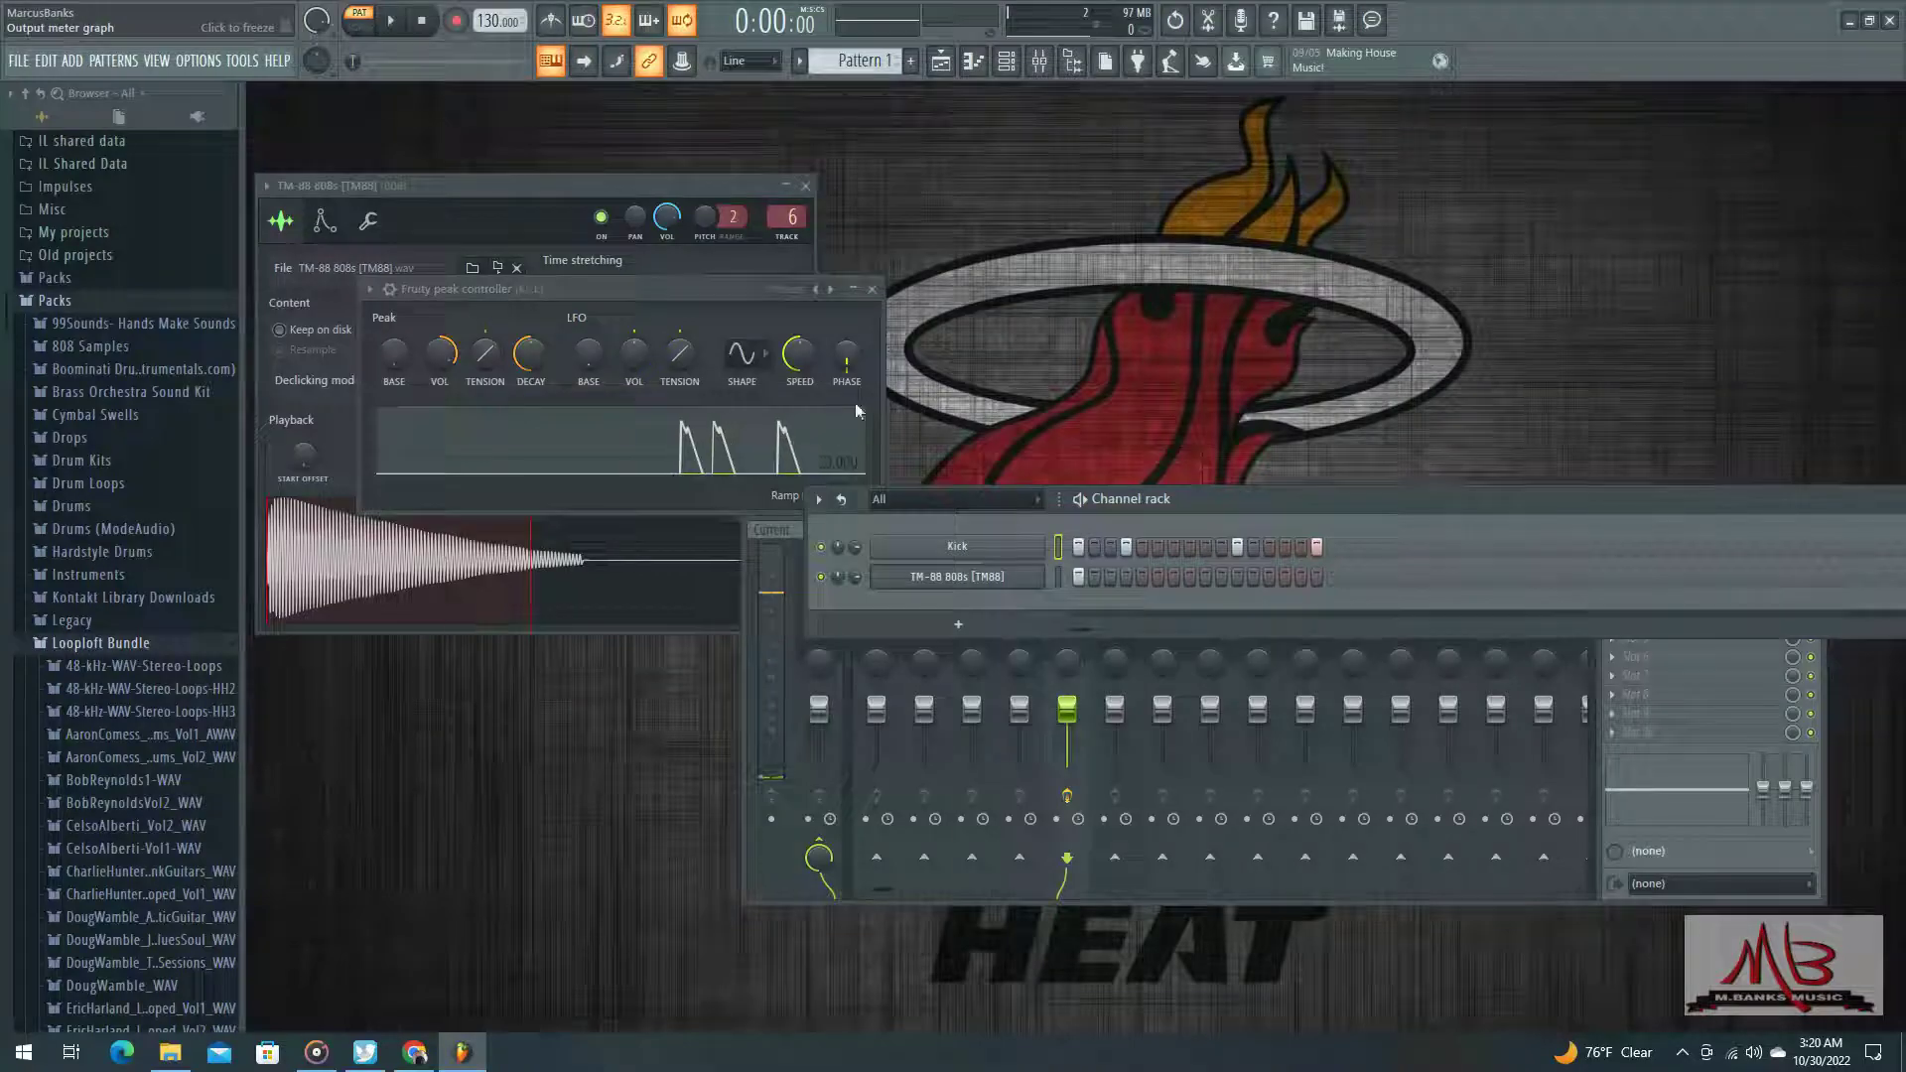
Load Fruity Parametric EQ 2 into the first effect slot of the 808 mixer track
{"action": "left_click", "coordinate": [1038, 61]}
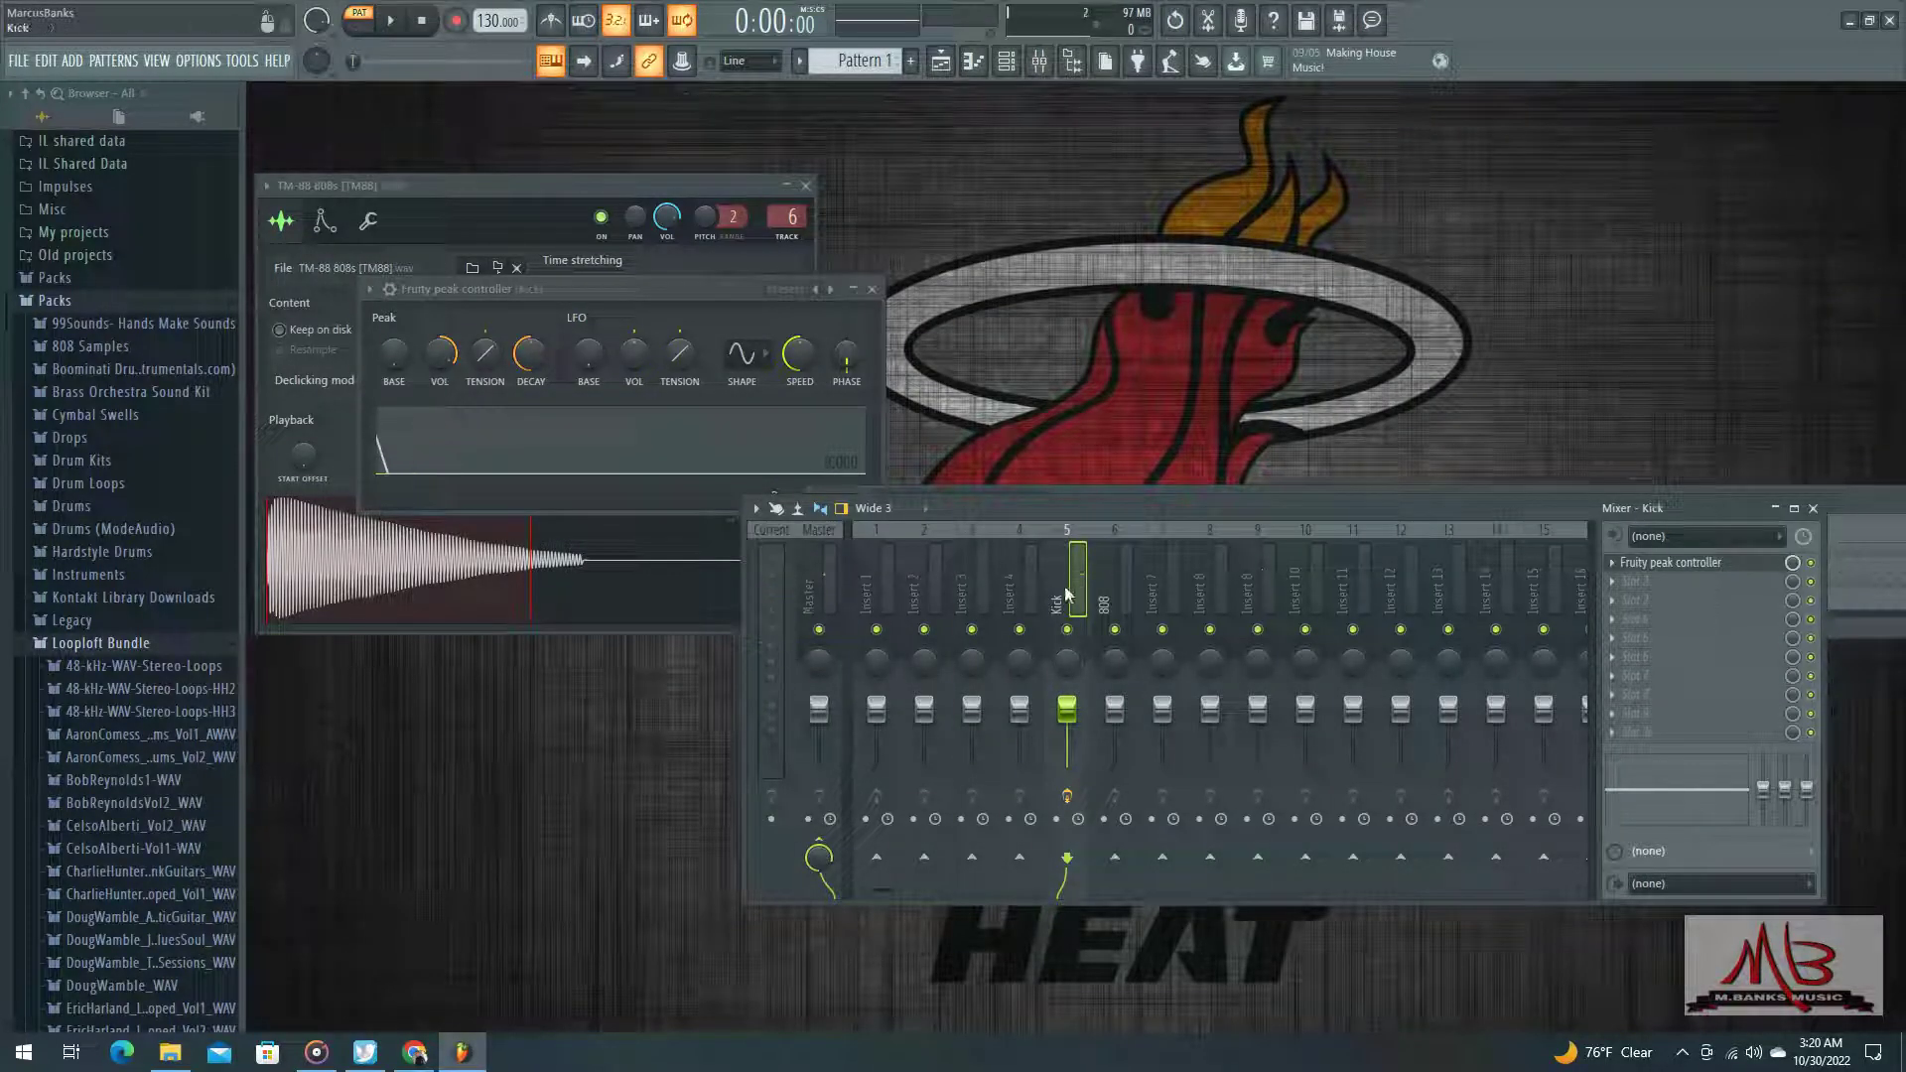
{"action": "left_click", "coordinate": [1126, 599]}
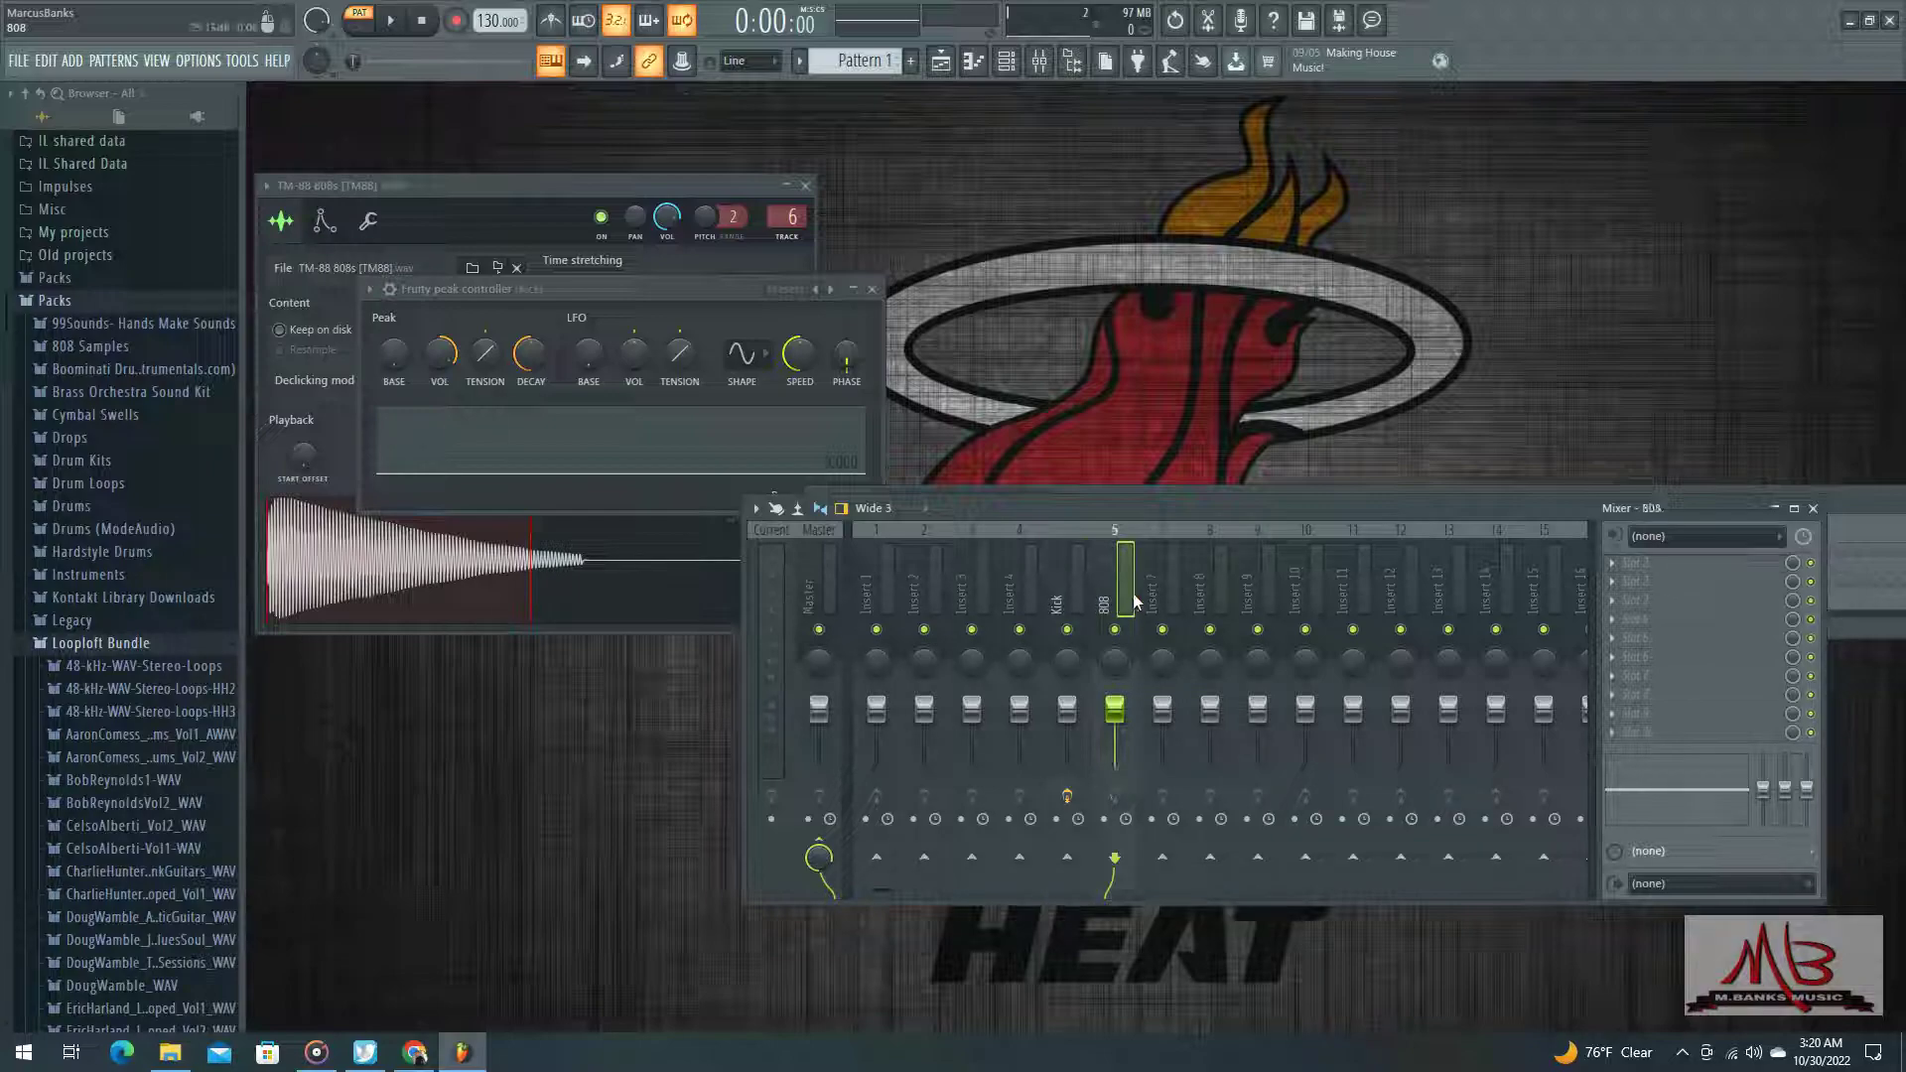
{"action": "left_click", "coordinate": [1610, 563]}
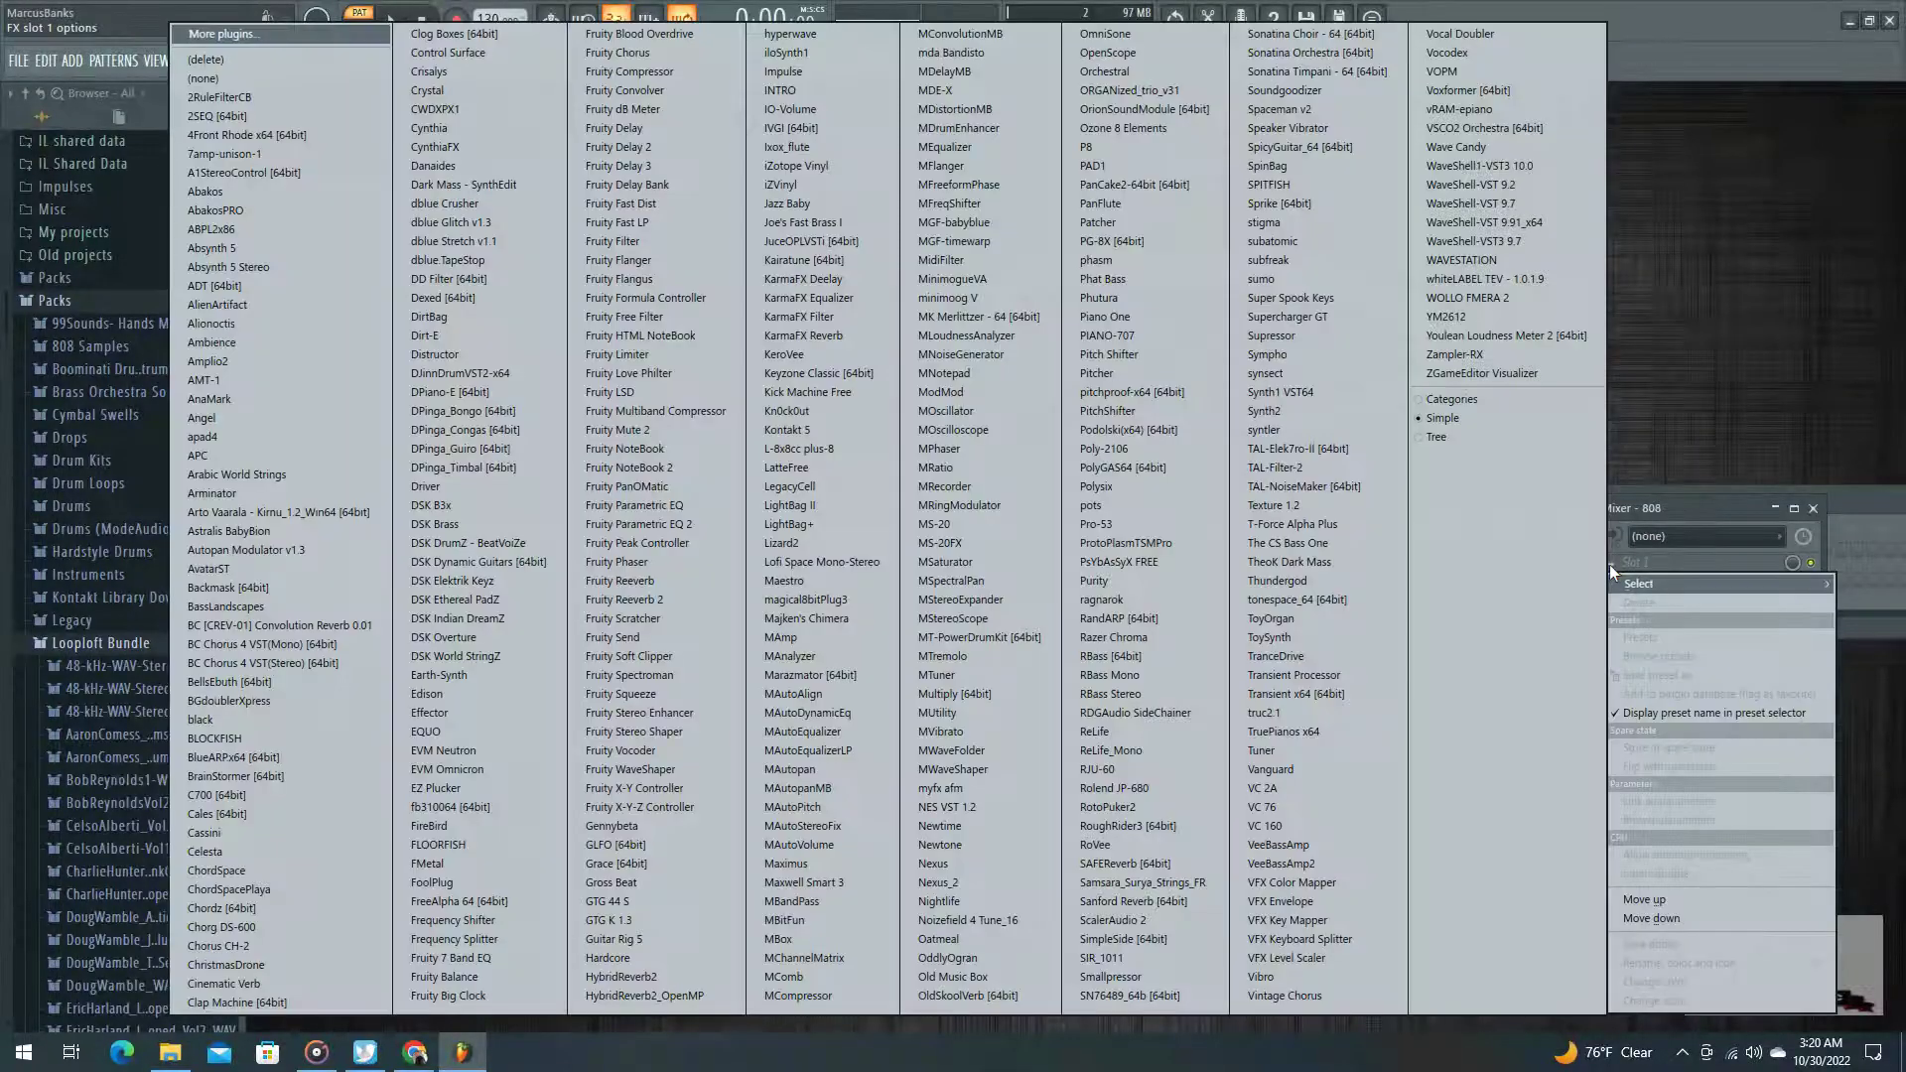
{"action": "left_click", "coordinate": [729, 522]}
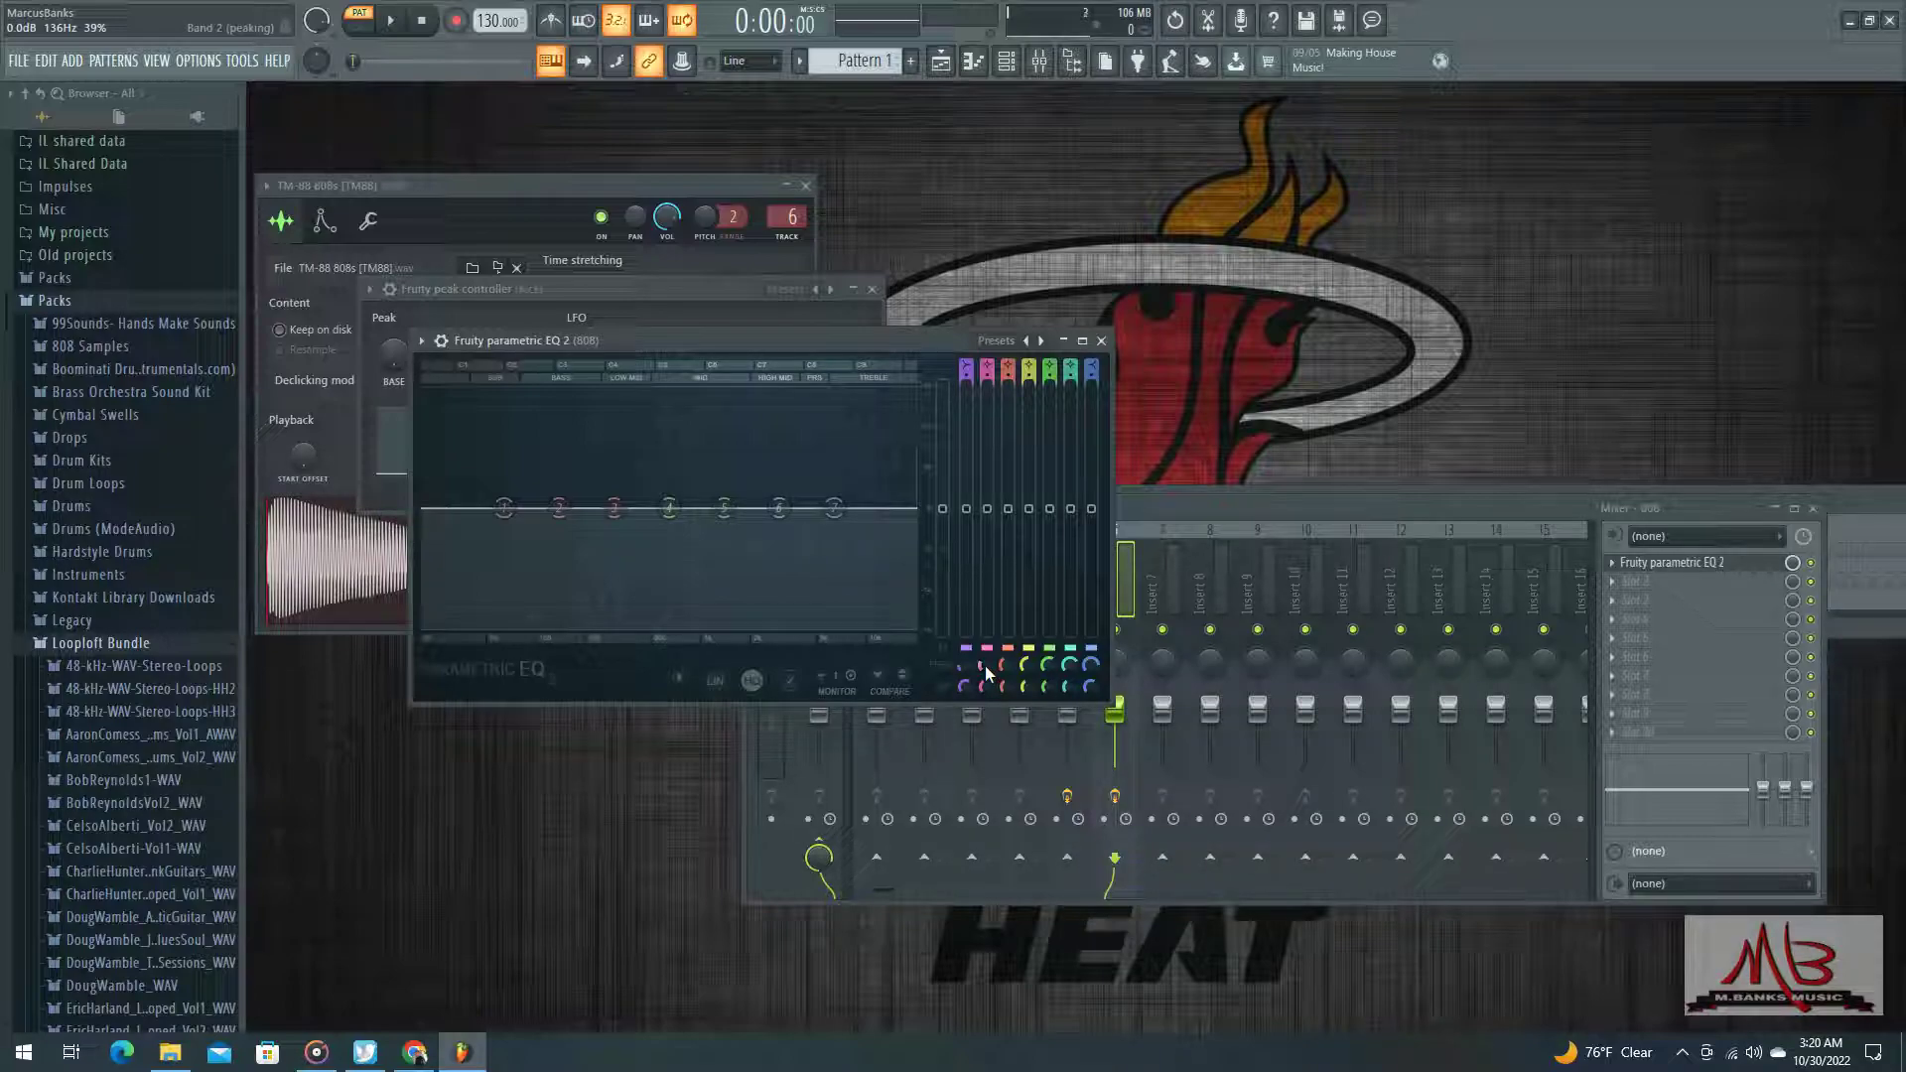
Adjust the low-shelf band 1 of the 808's equalizer to about 61 Hz
{"action": "scroll", "coordinate": [970, 669], "scroll_direction": "down", "scroll_amount": 1}
{"action": "scroll", "coordinate": [960, 663], "scroll_direction": "up", "scroll_amount": 1}
{"action": "scroll", "coordinate": [960, 663], "scroll_direction": "down", "scroll_amount": 2}
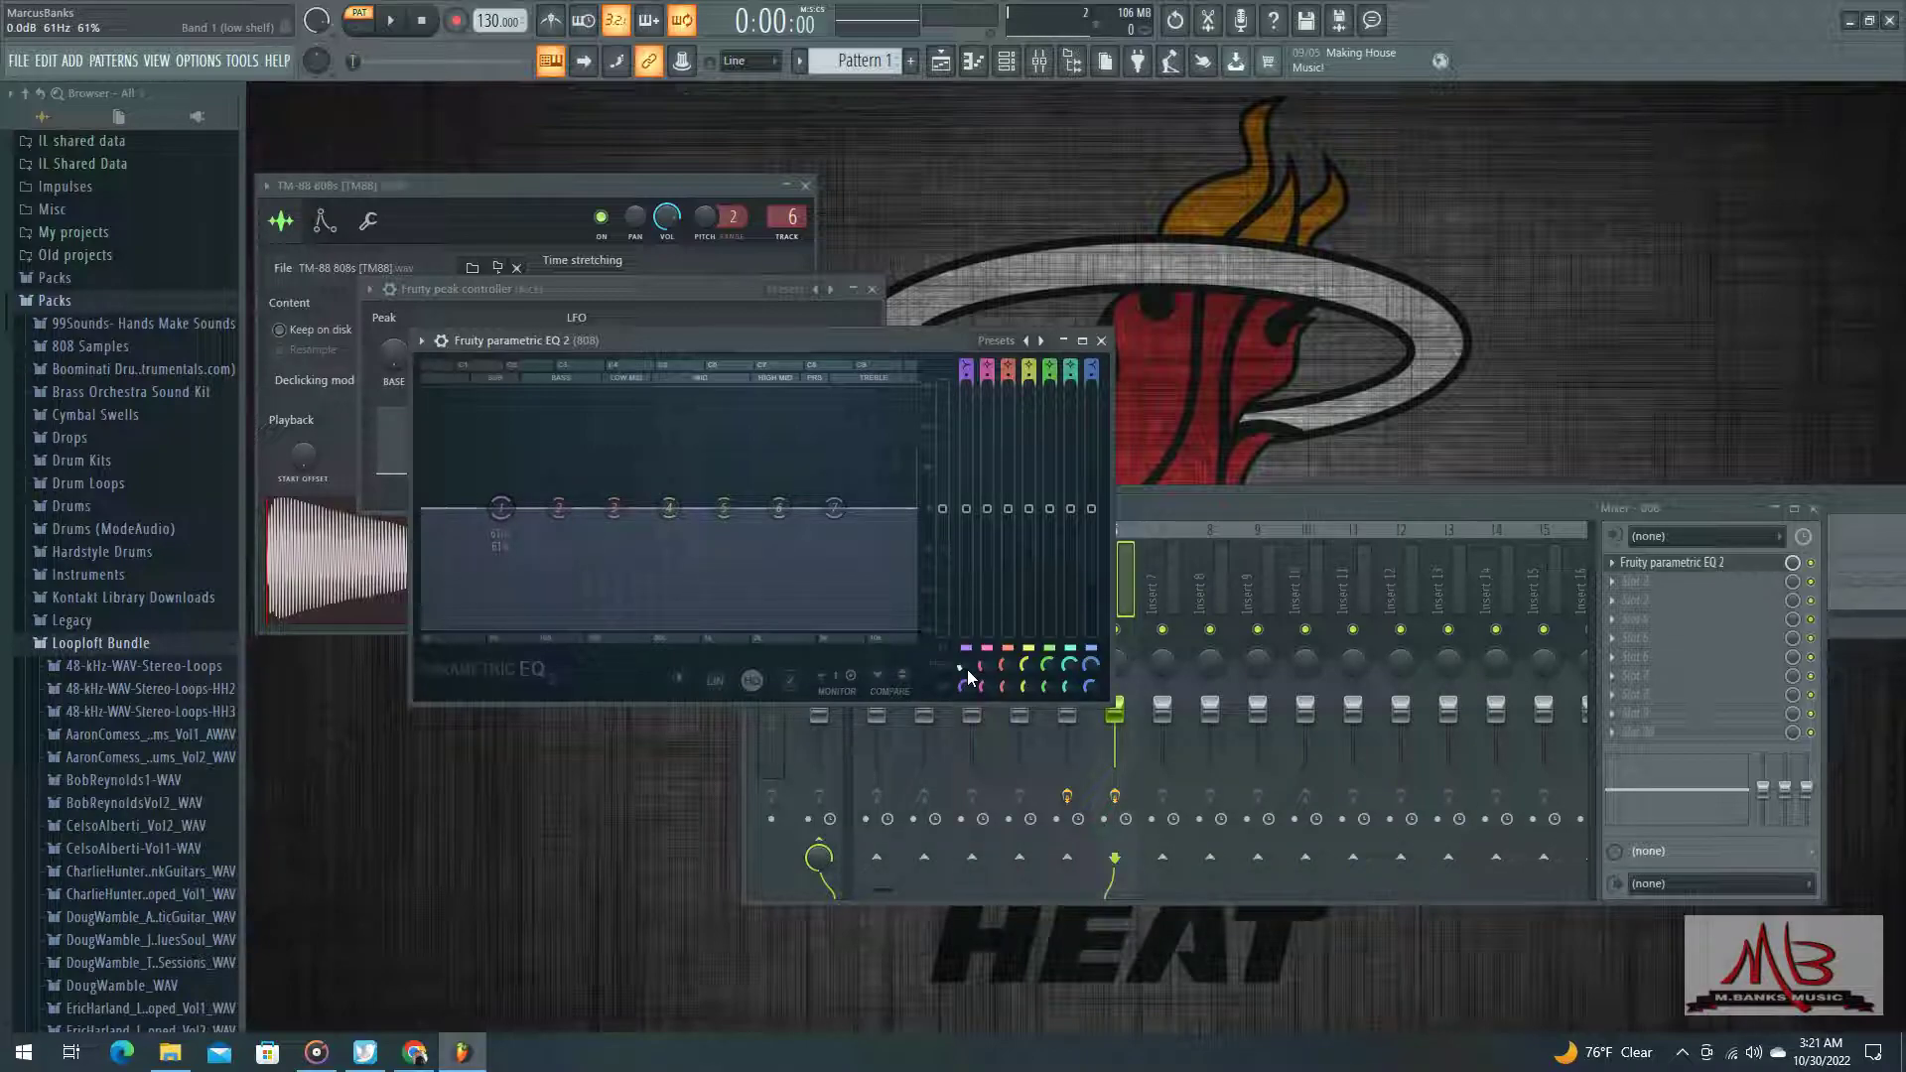
Link the equalizer's band 1 level to a controller, choosing Peak ctrl - Peak as the internal controller
{"action": "right_click", "coordinate": [972, 514]}
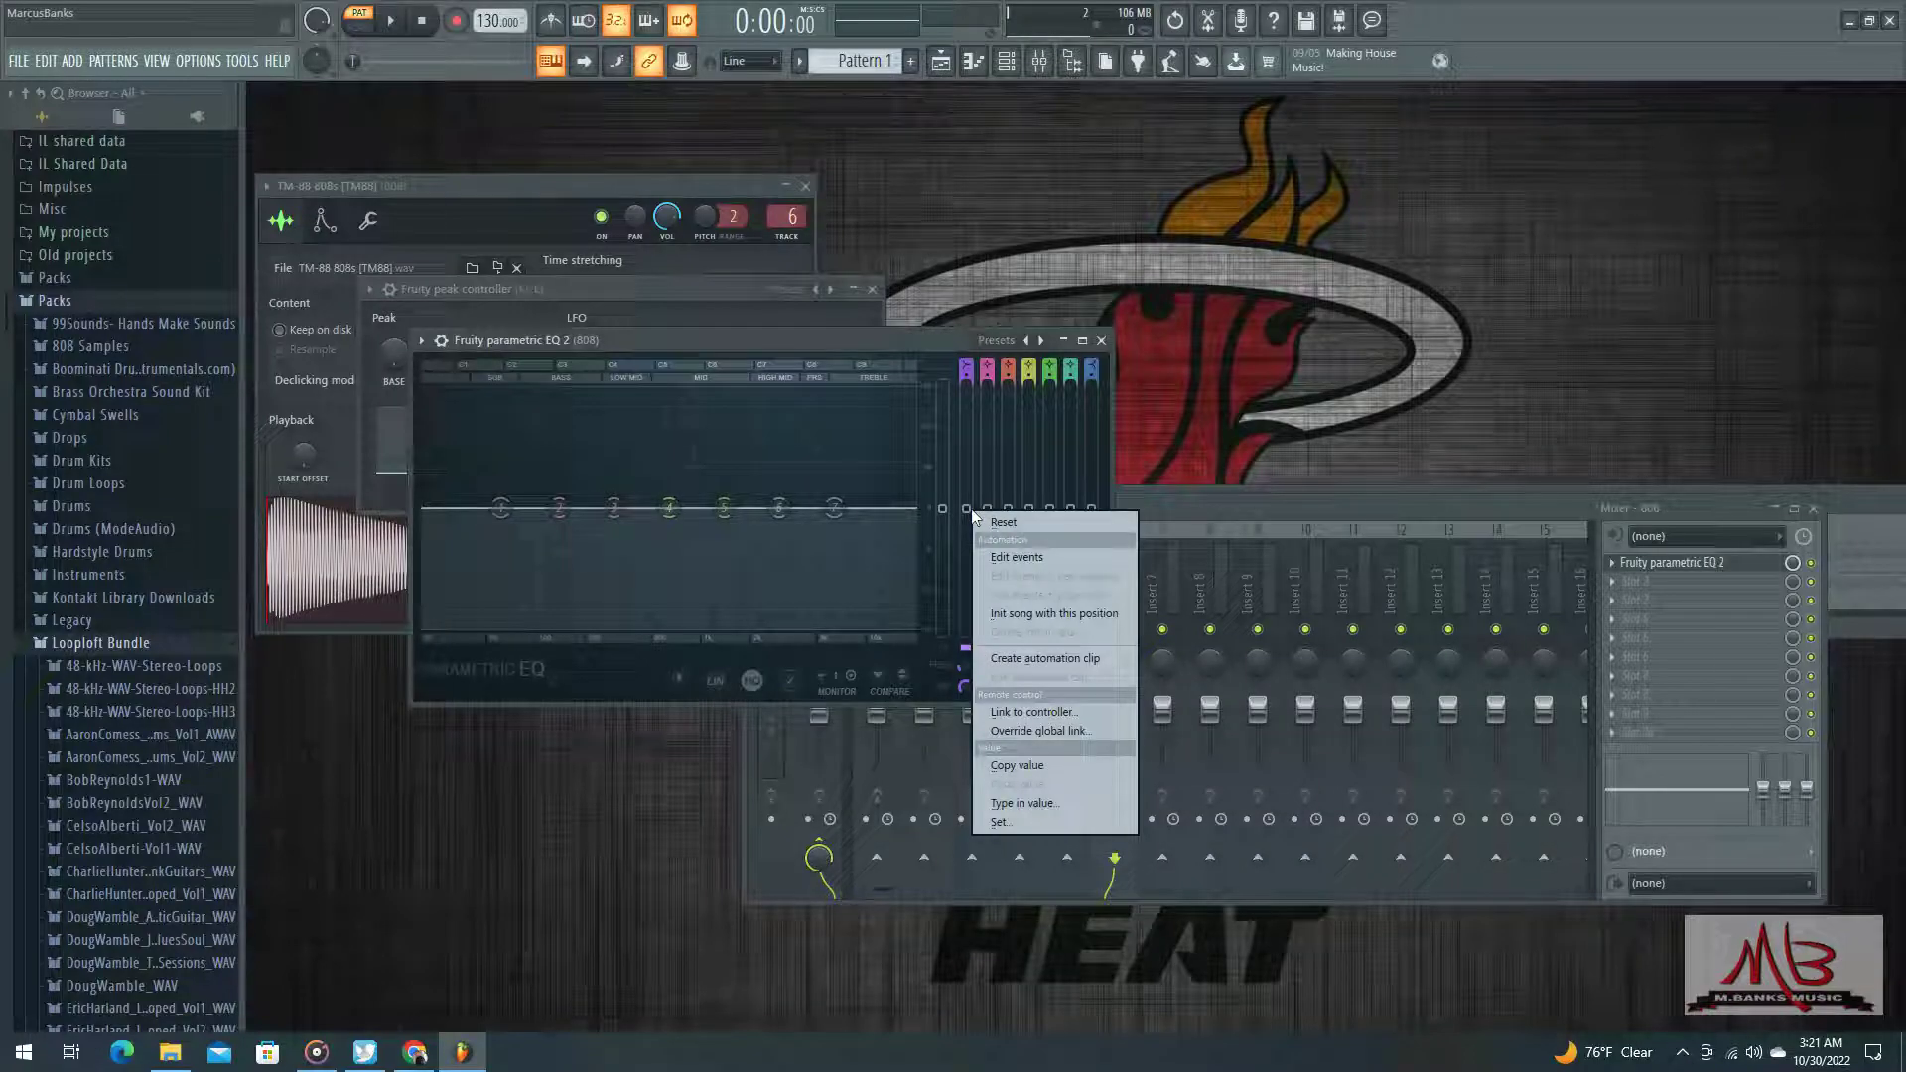
{"action": "left_click", "coordinate": [1081, 715]}
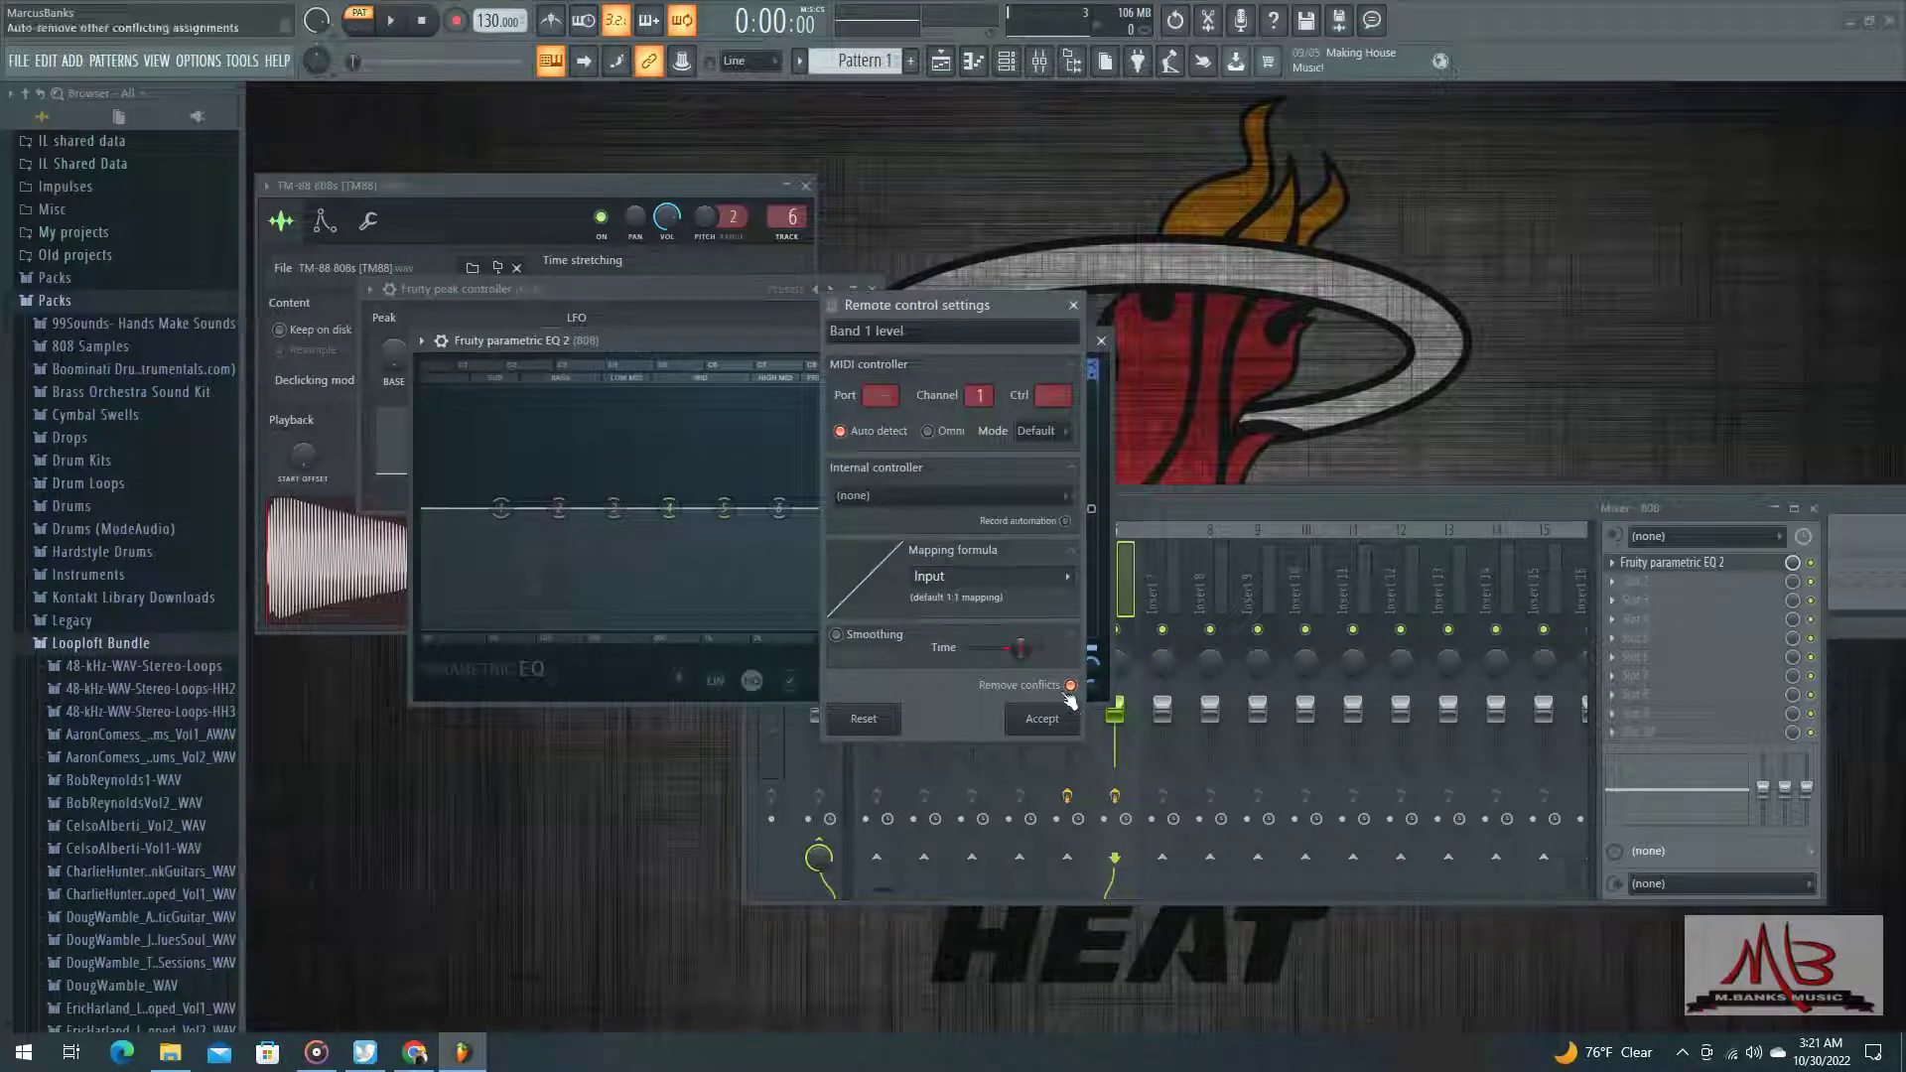
{"action": "left_click", "coordinate": [918, 500]}
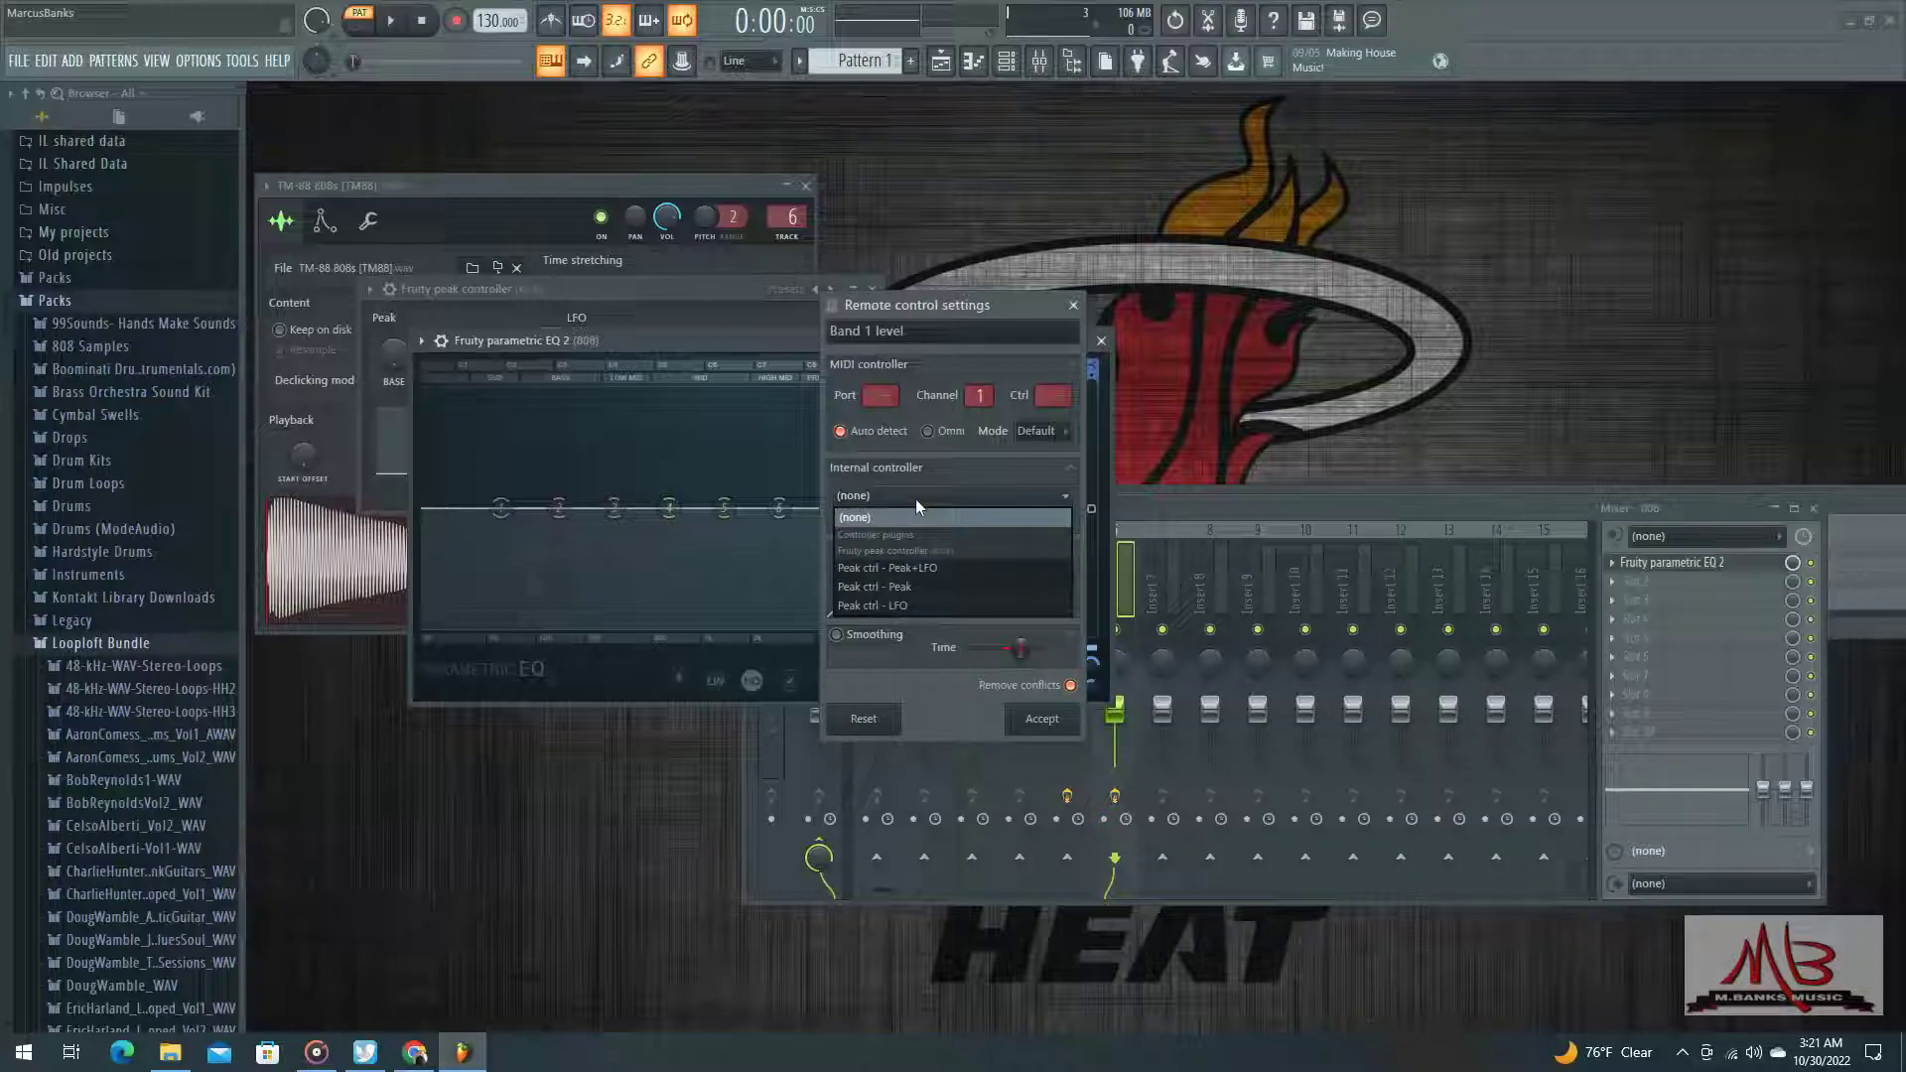
{"action": "left_click", "coordinate": [924, 585]}
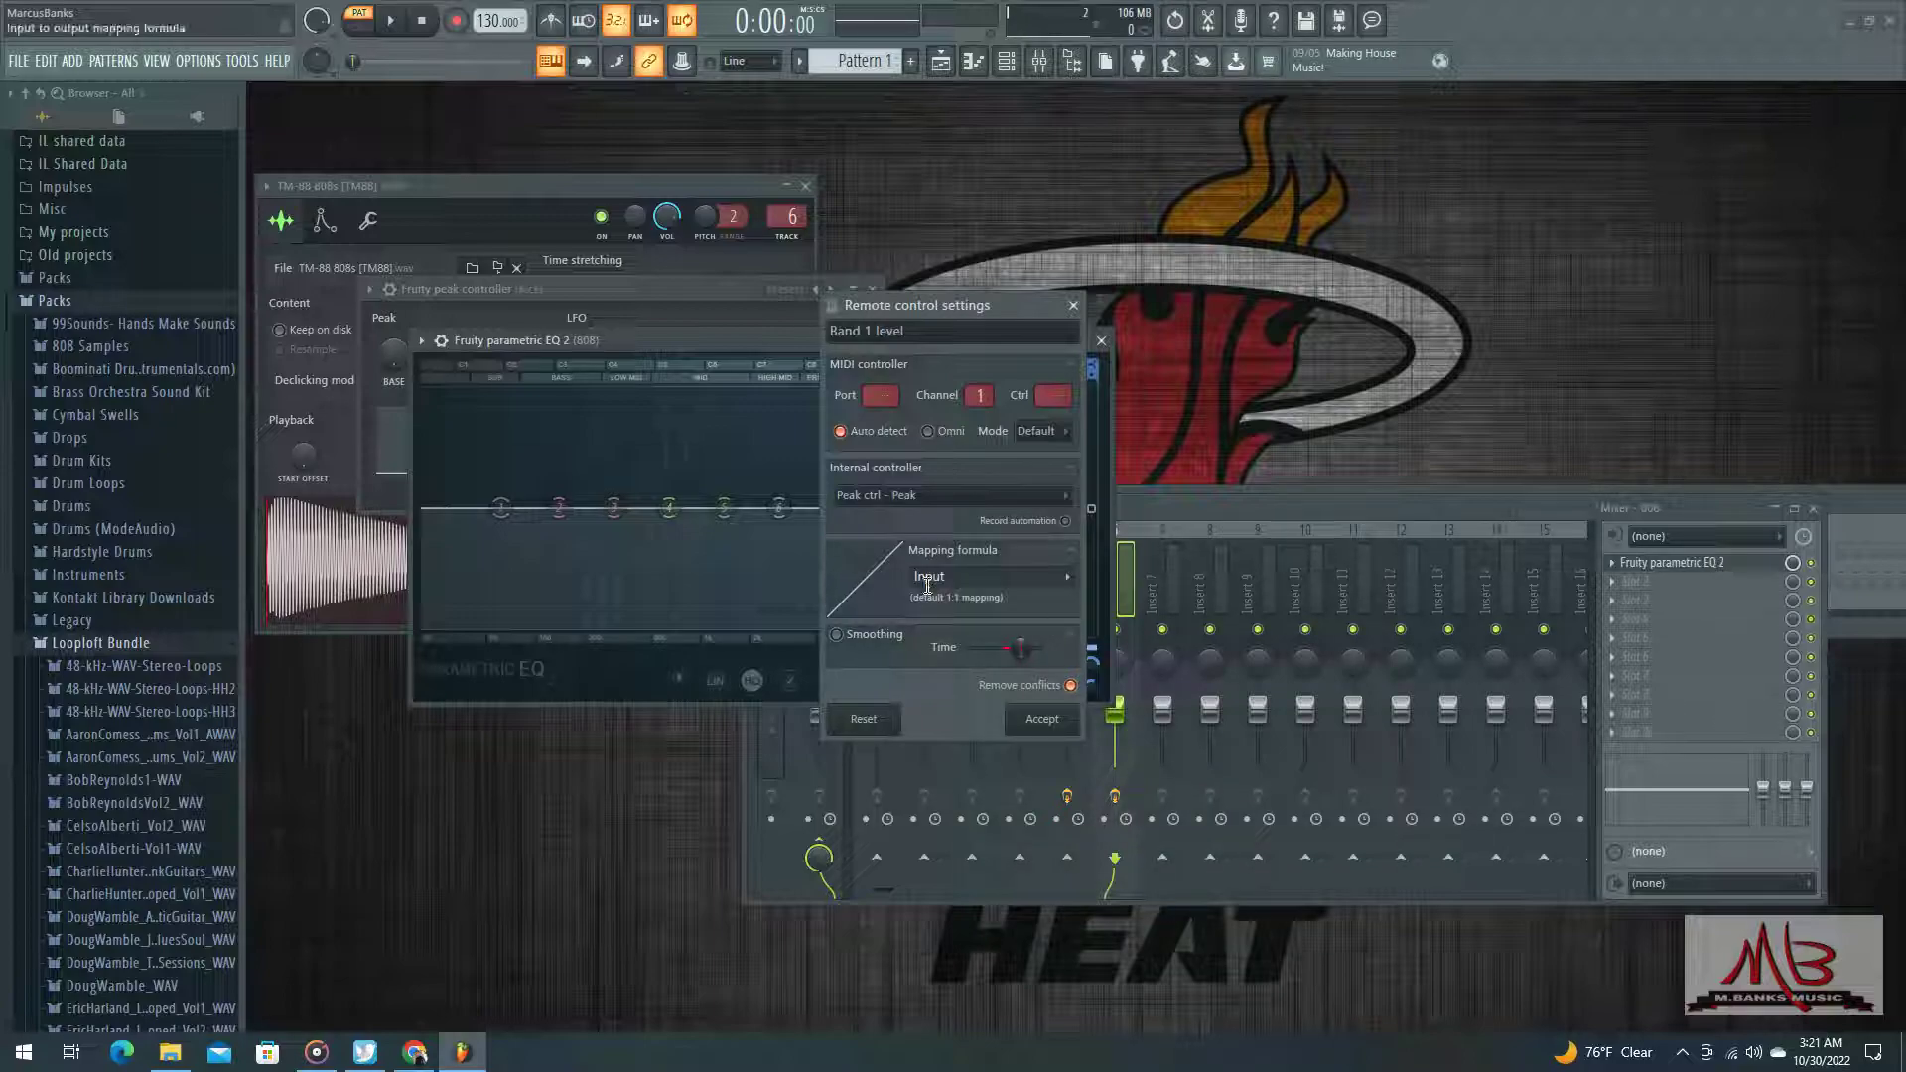
Apply the Inverted mapping formula, change it to 0.5-Input, and accept the band 1 level link
{"action": "left_click", "coordinate": [919, 577]}
{"action": "type", "text": "(1-"}
{"action": "left_click", "coordinate": [1072, 578]}
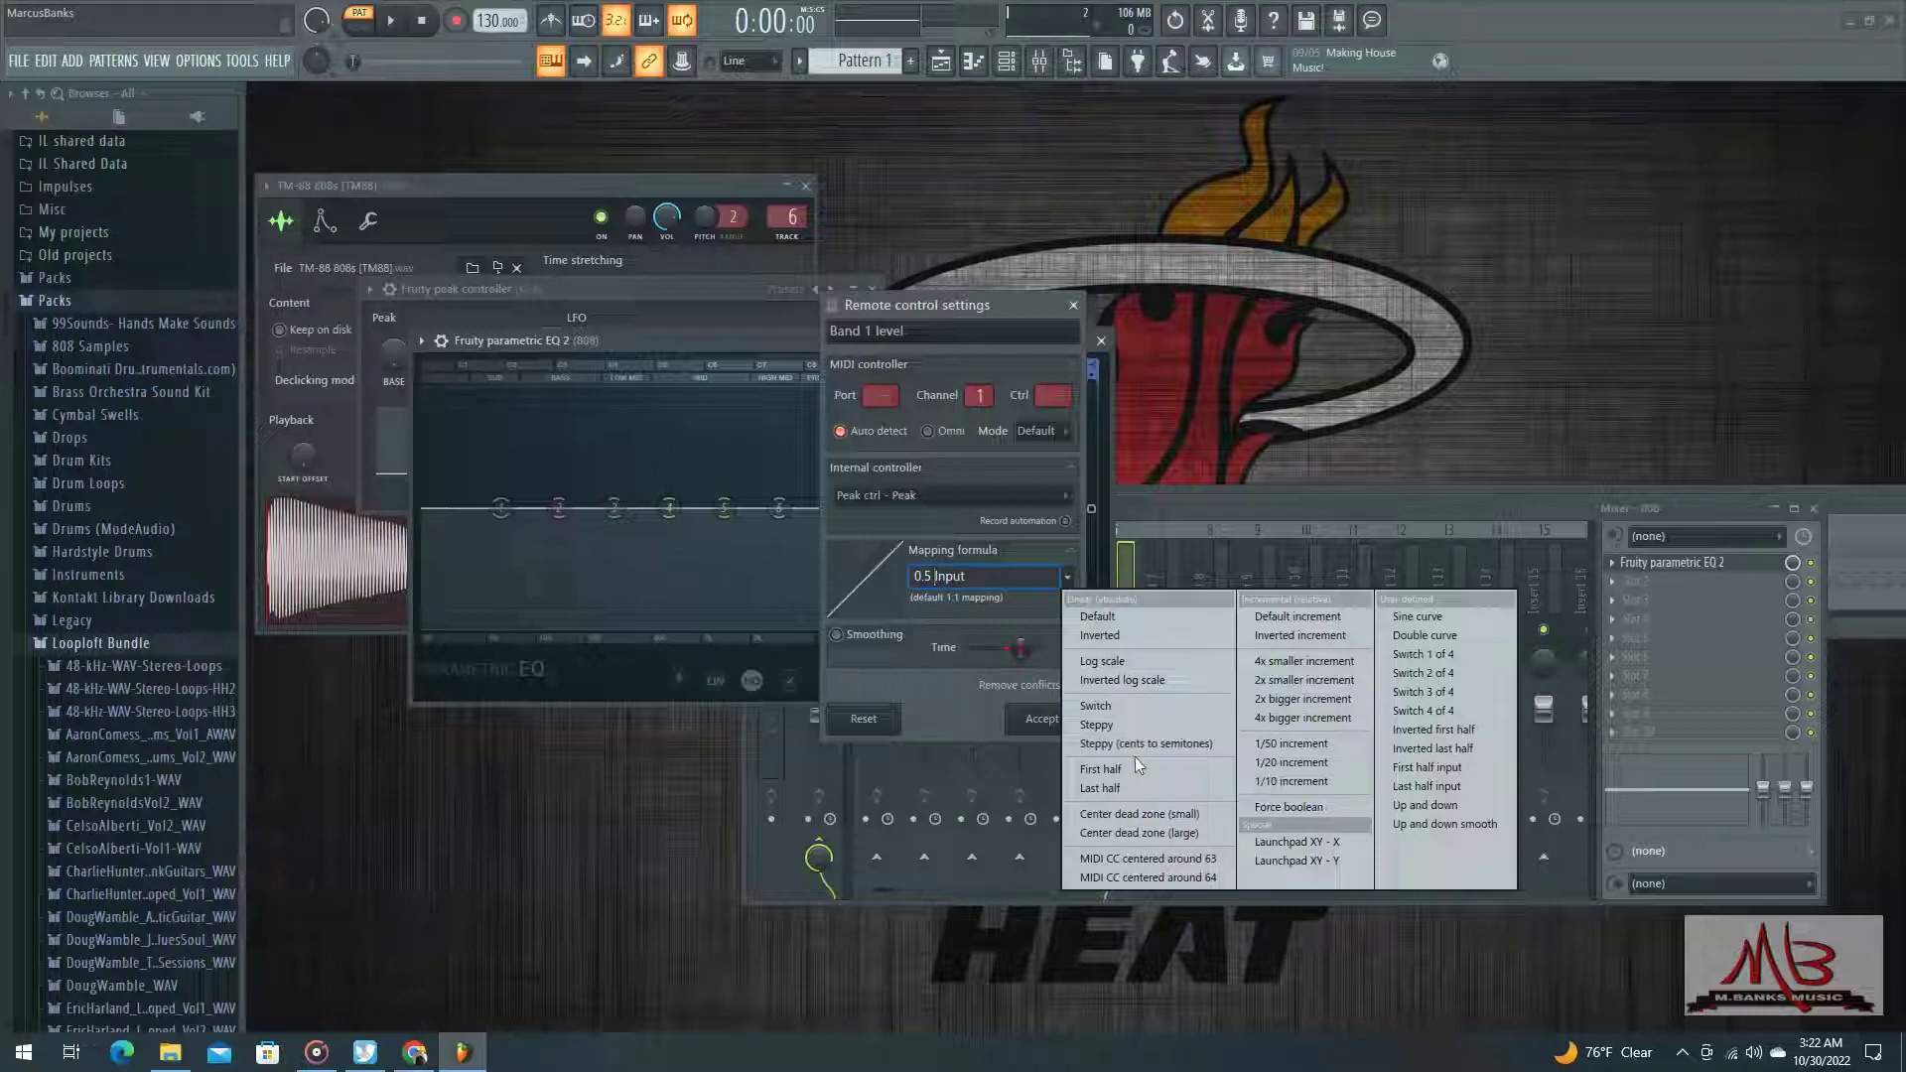
{"action": "left_click", "coordinate": [1141, 635]}
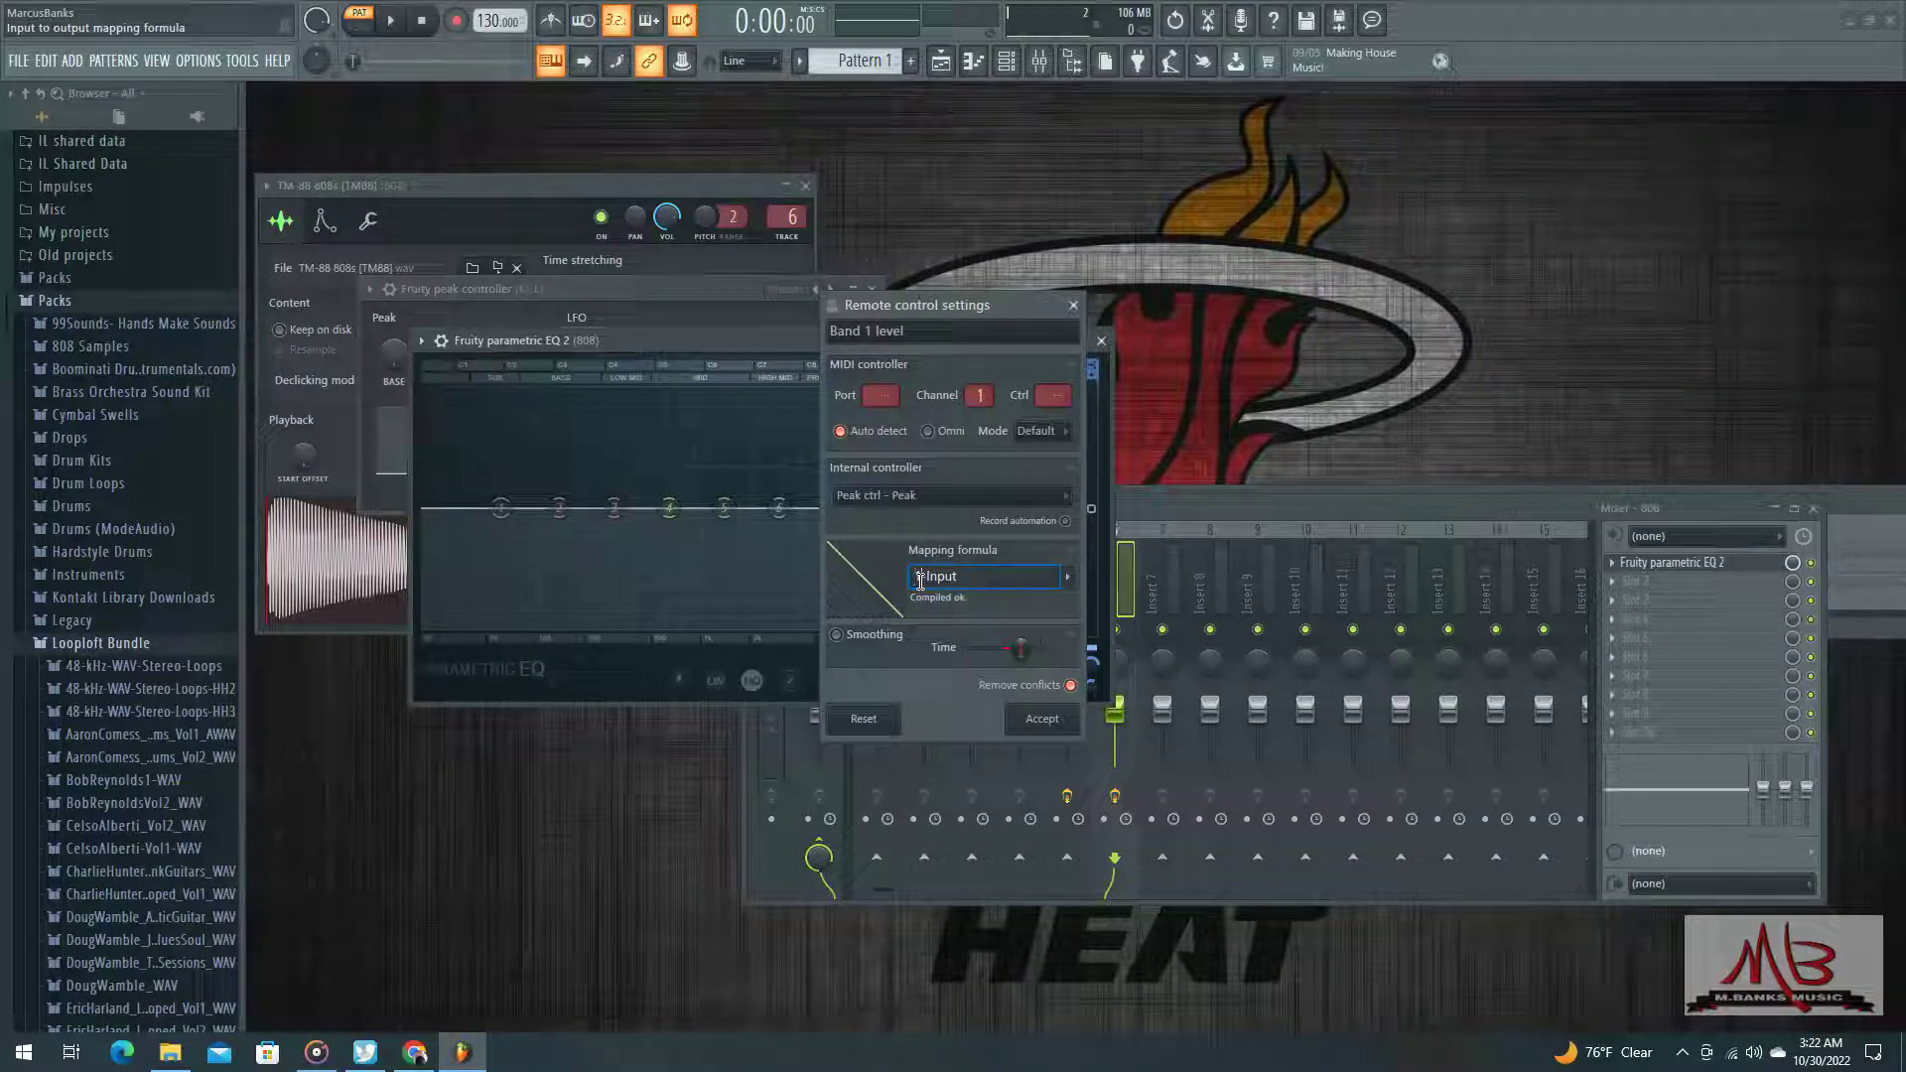
{"action": "type", "text": "1-"}
{"action": "type", "text": "5"}
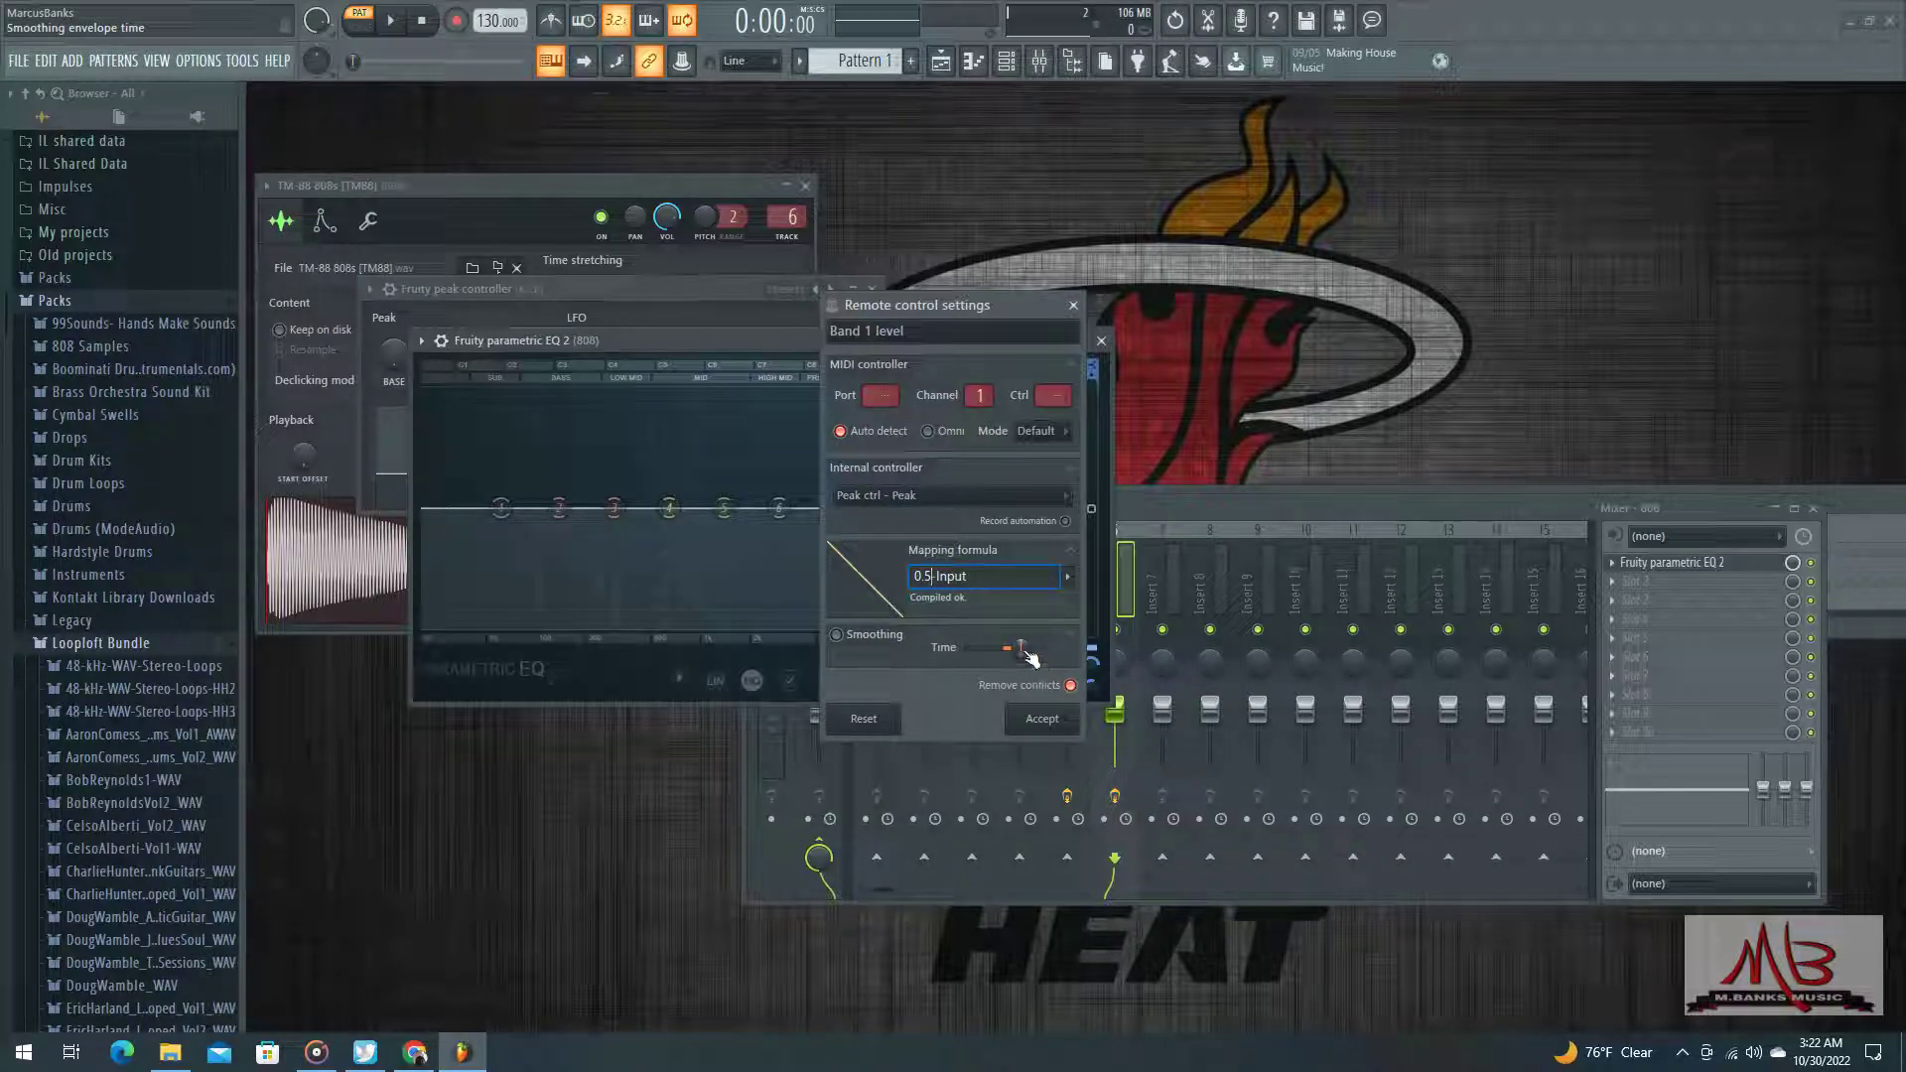
{"action": "left_click", "coordinate": [1052, 732]}
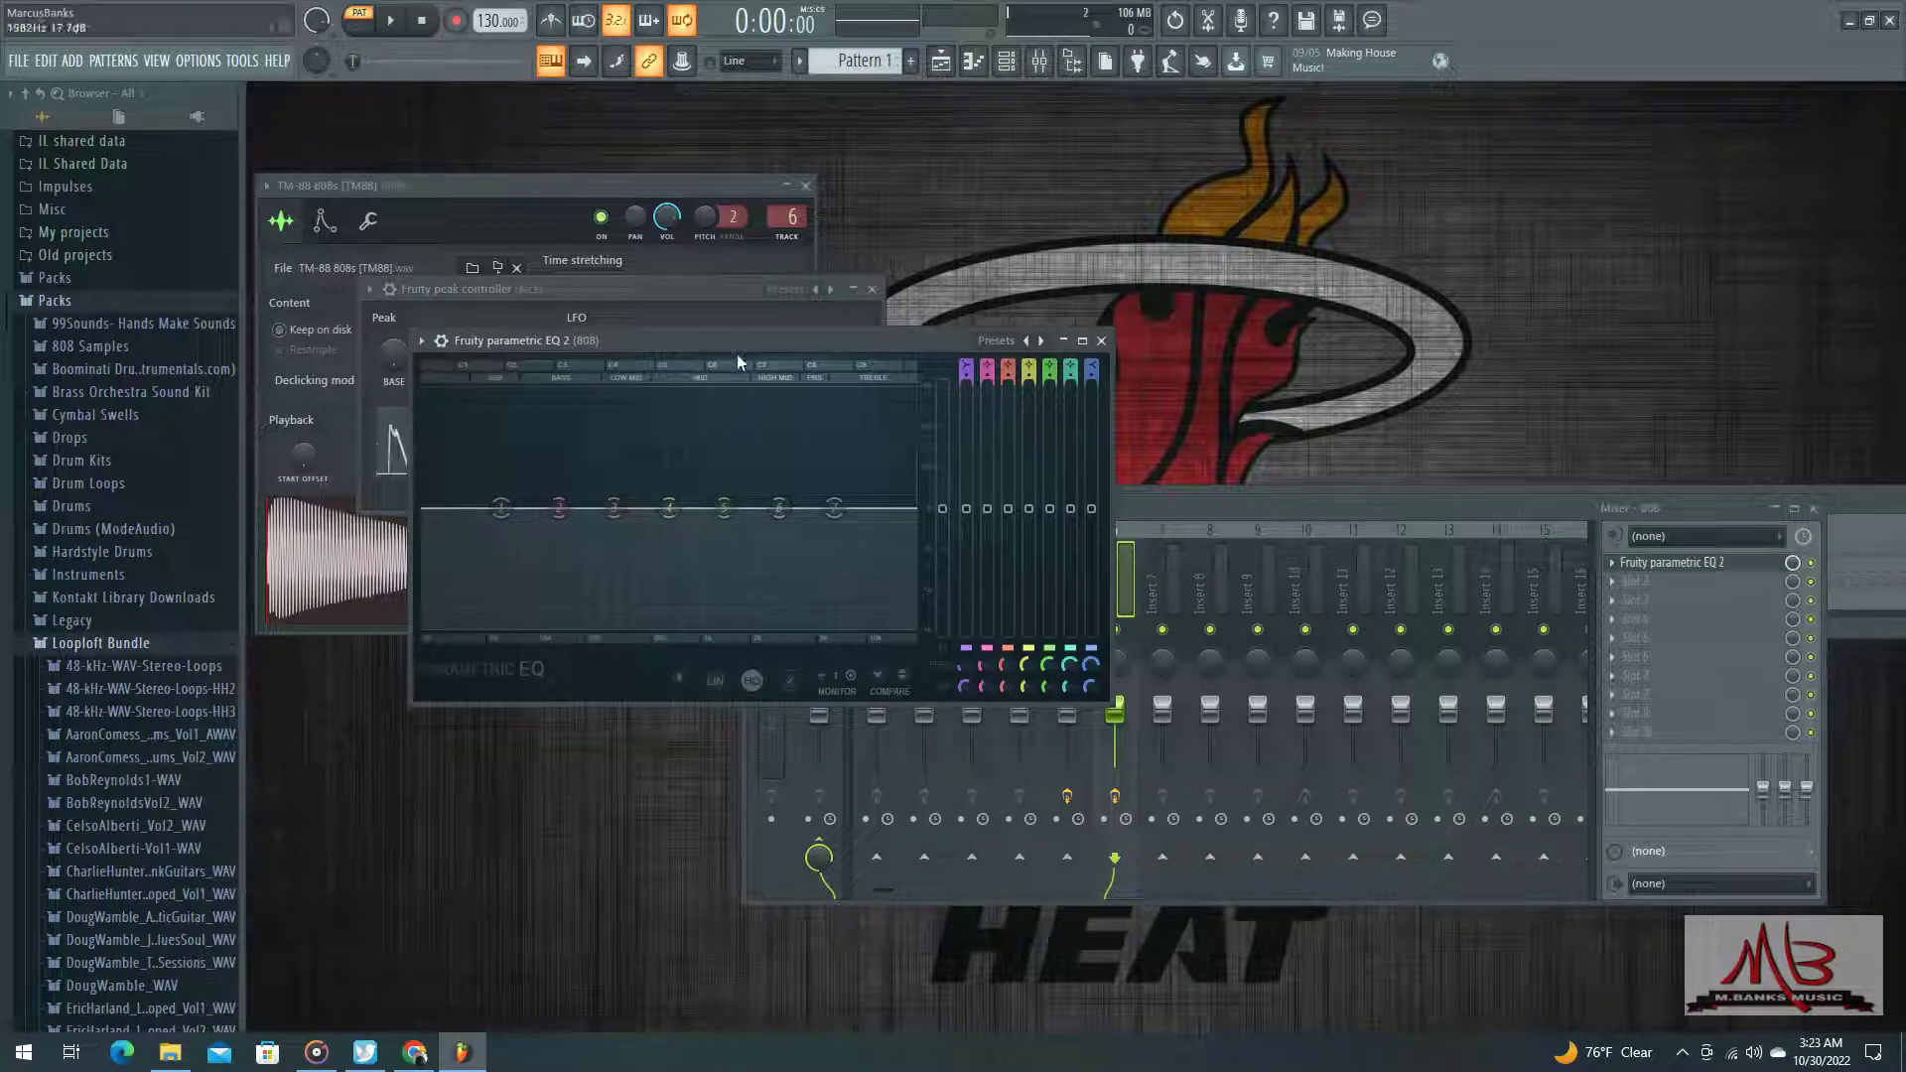
Play the pattern and examine how the 808 equalizer's band 1 follows the kick, stopping playback when done
{"action": "left_click_drag", "start_coordinate": [703, 335], "coordinate": [765, 351]}
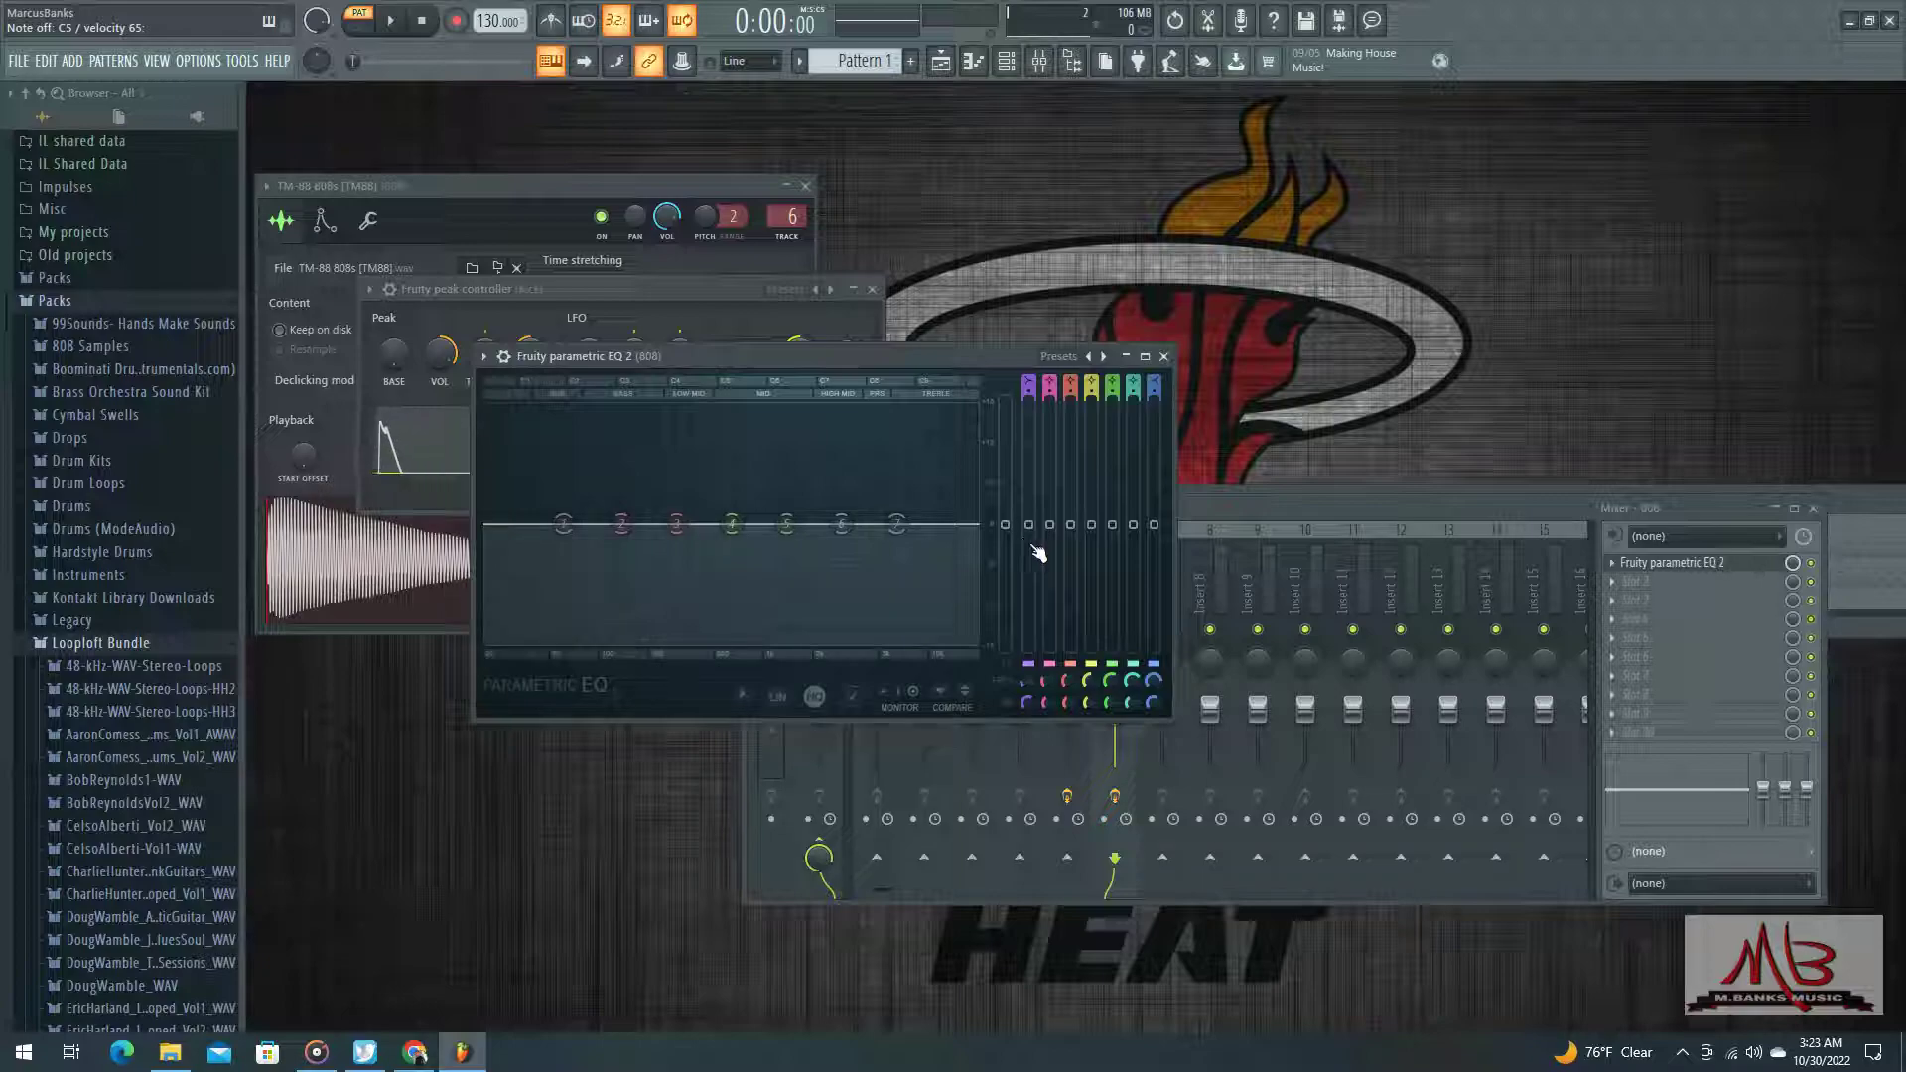
{"action": "key", "text": "F6"}
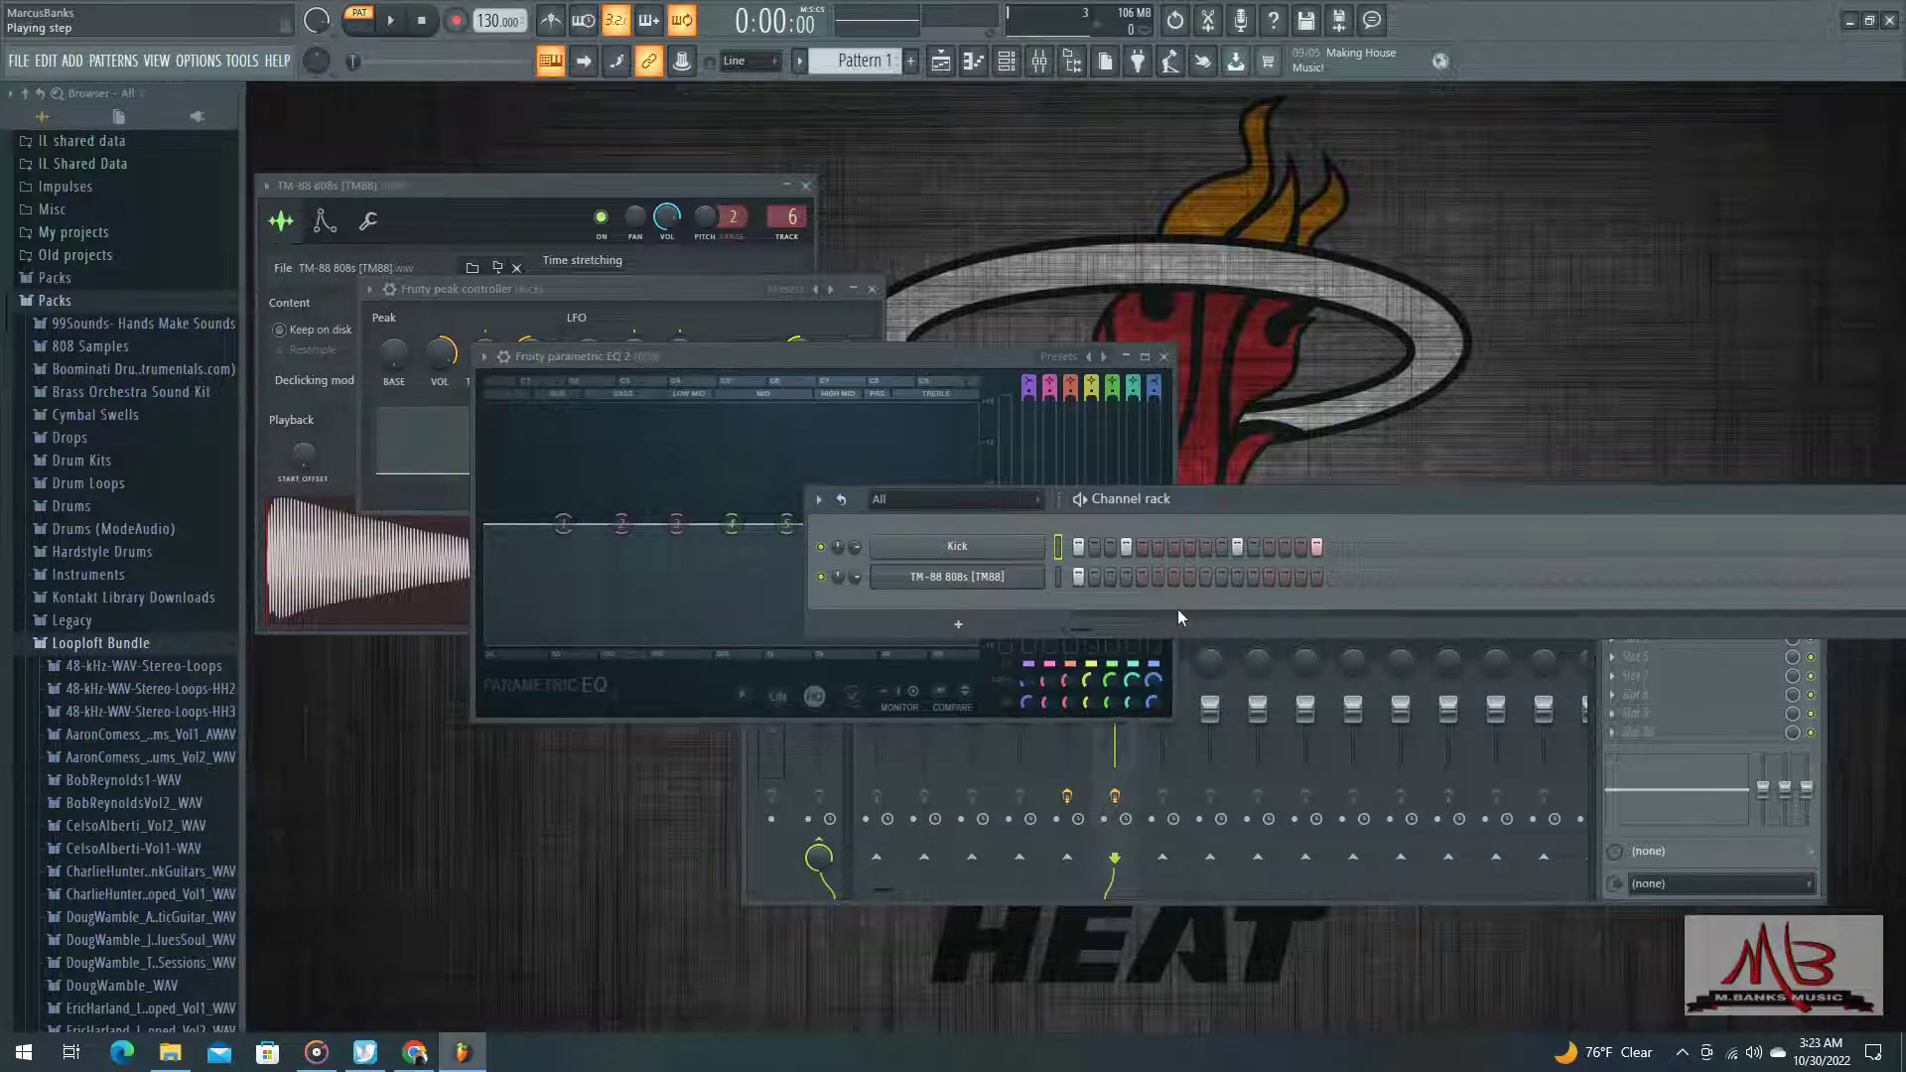
{"action": "key", "text": "space"}
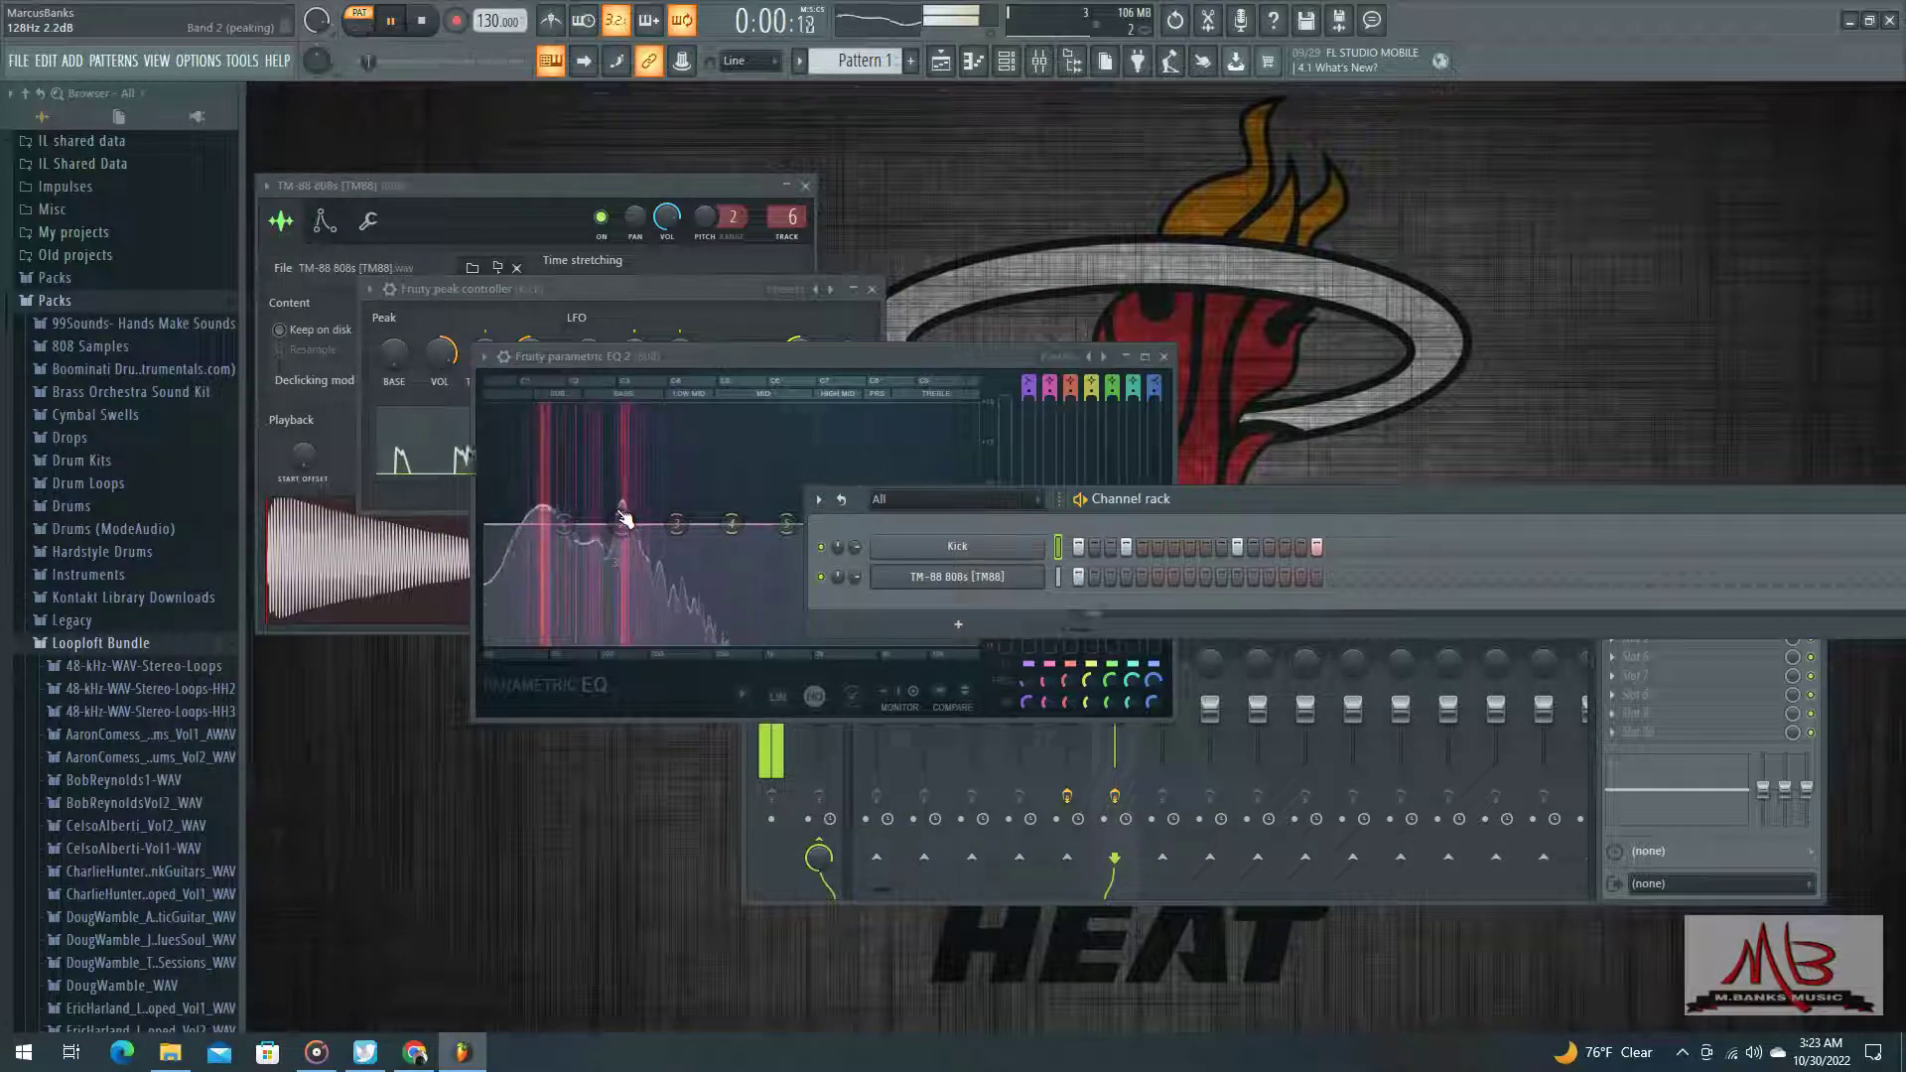
{"action": "left_click_drag", "start_coordinate": [562, 523], "coordinate": [562, 593]}
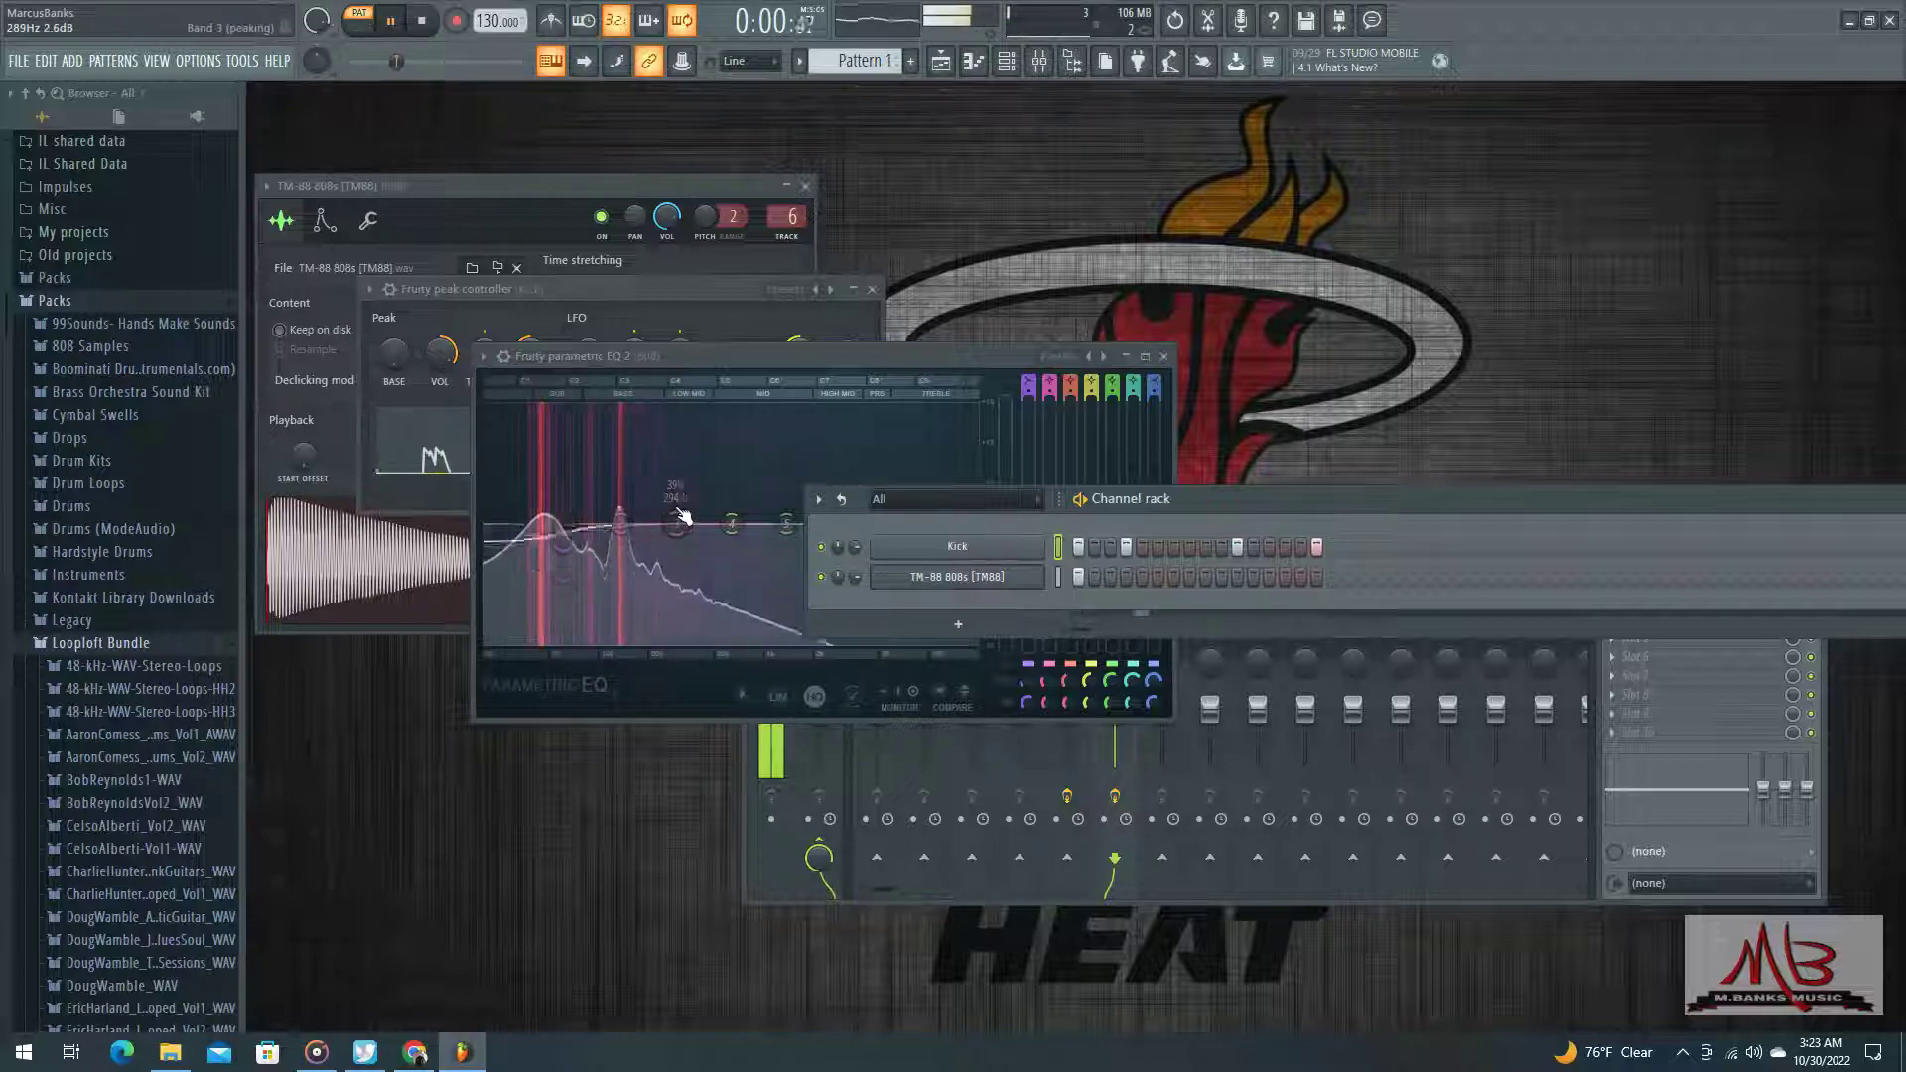
{"action": "key", "text": "ctrl+z"}
{"action": "key", "text": "space"}
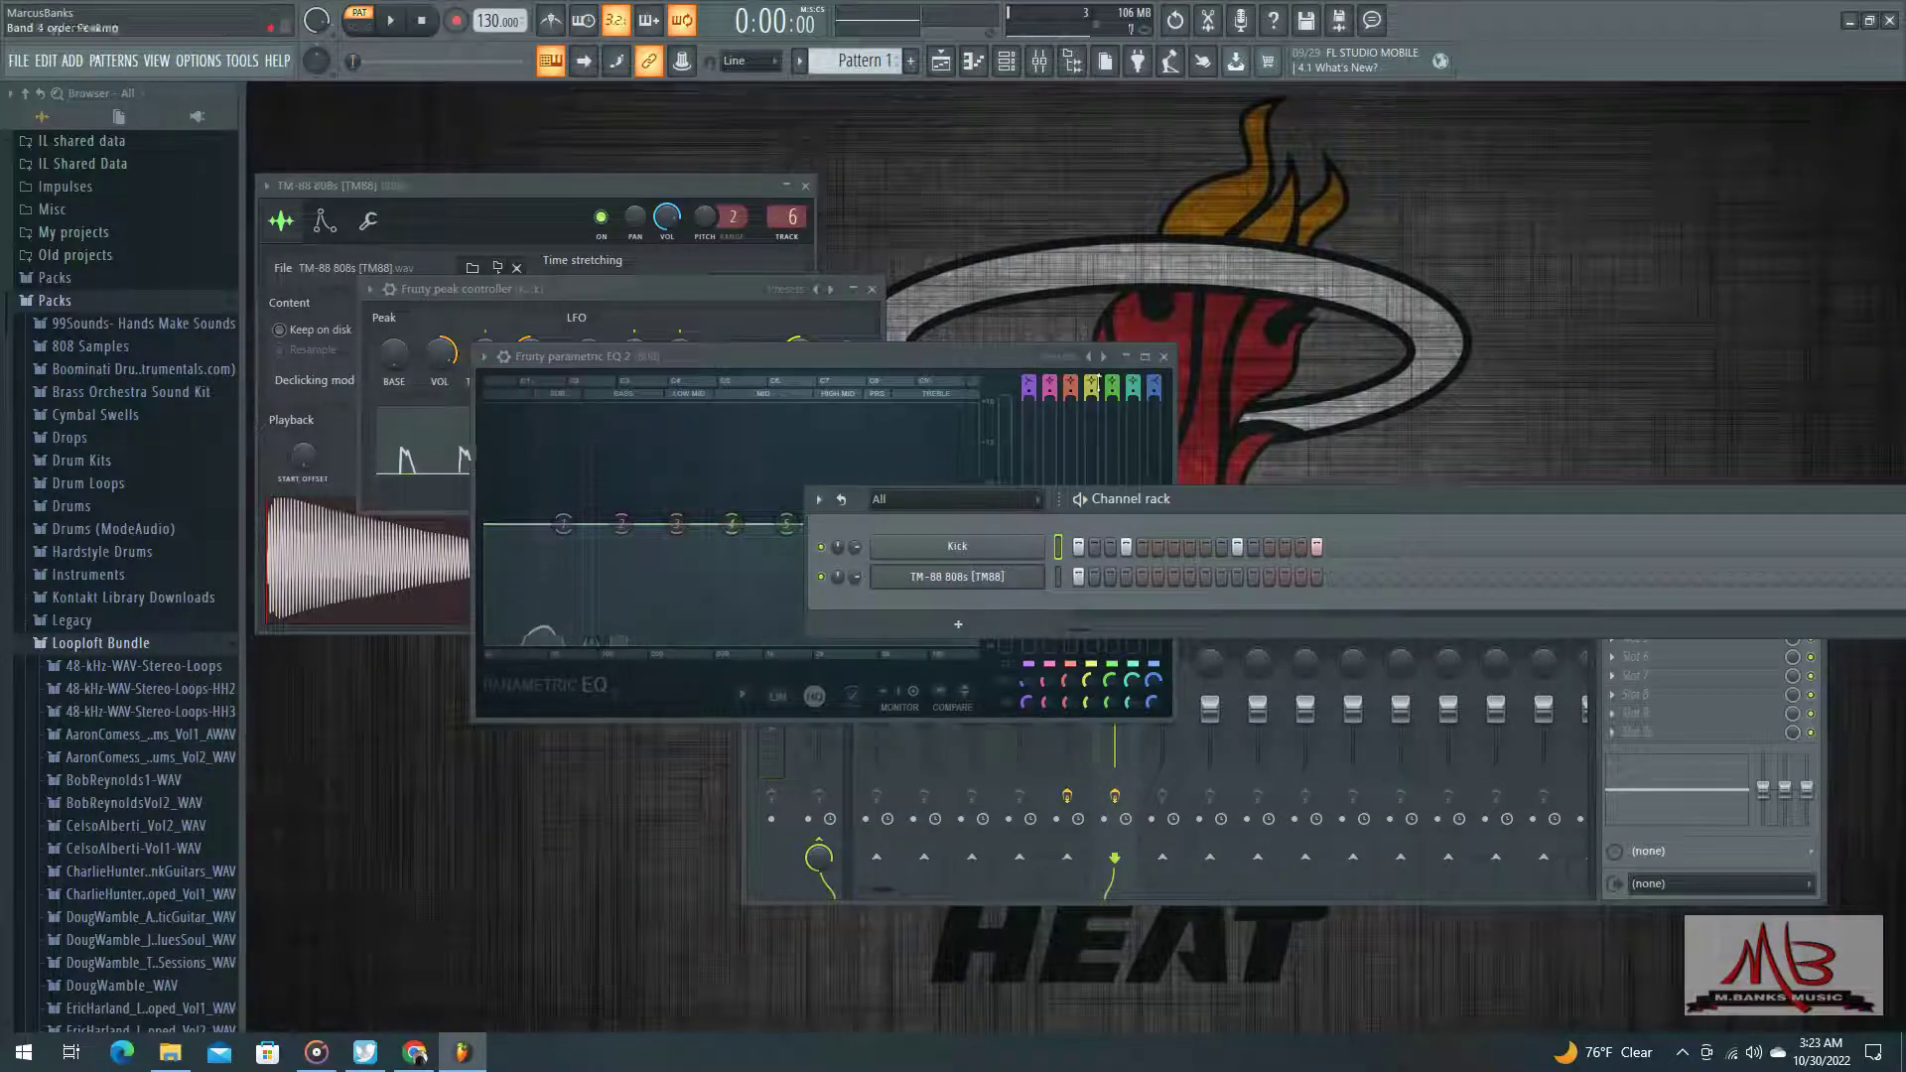
Reopen the band 1 level's controller link, review its mapping formula and smoothing time, and accept the settings
{"action": "left_click", "coordinate": [991, 358]}
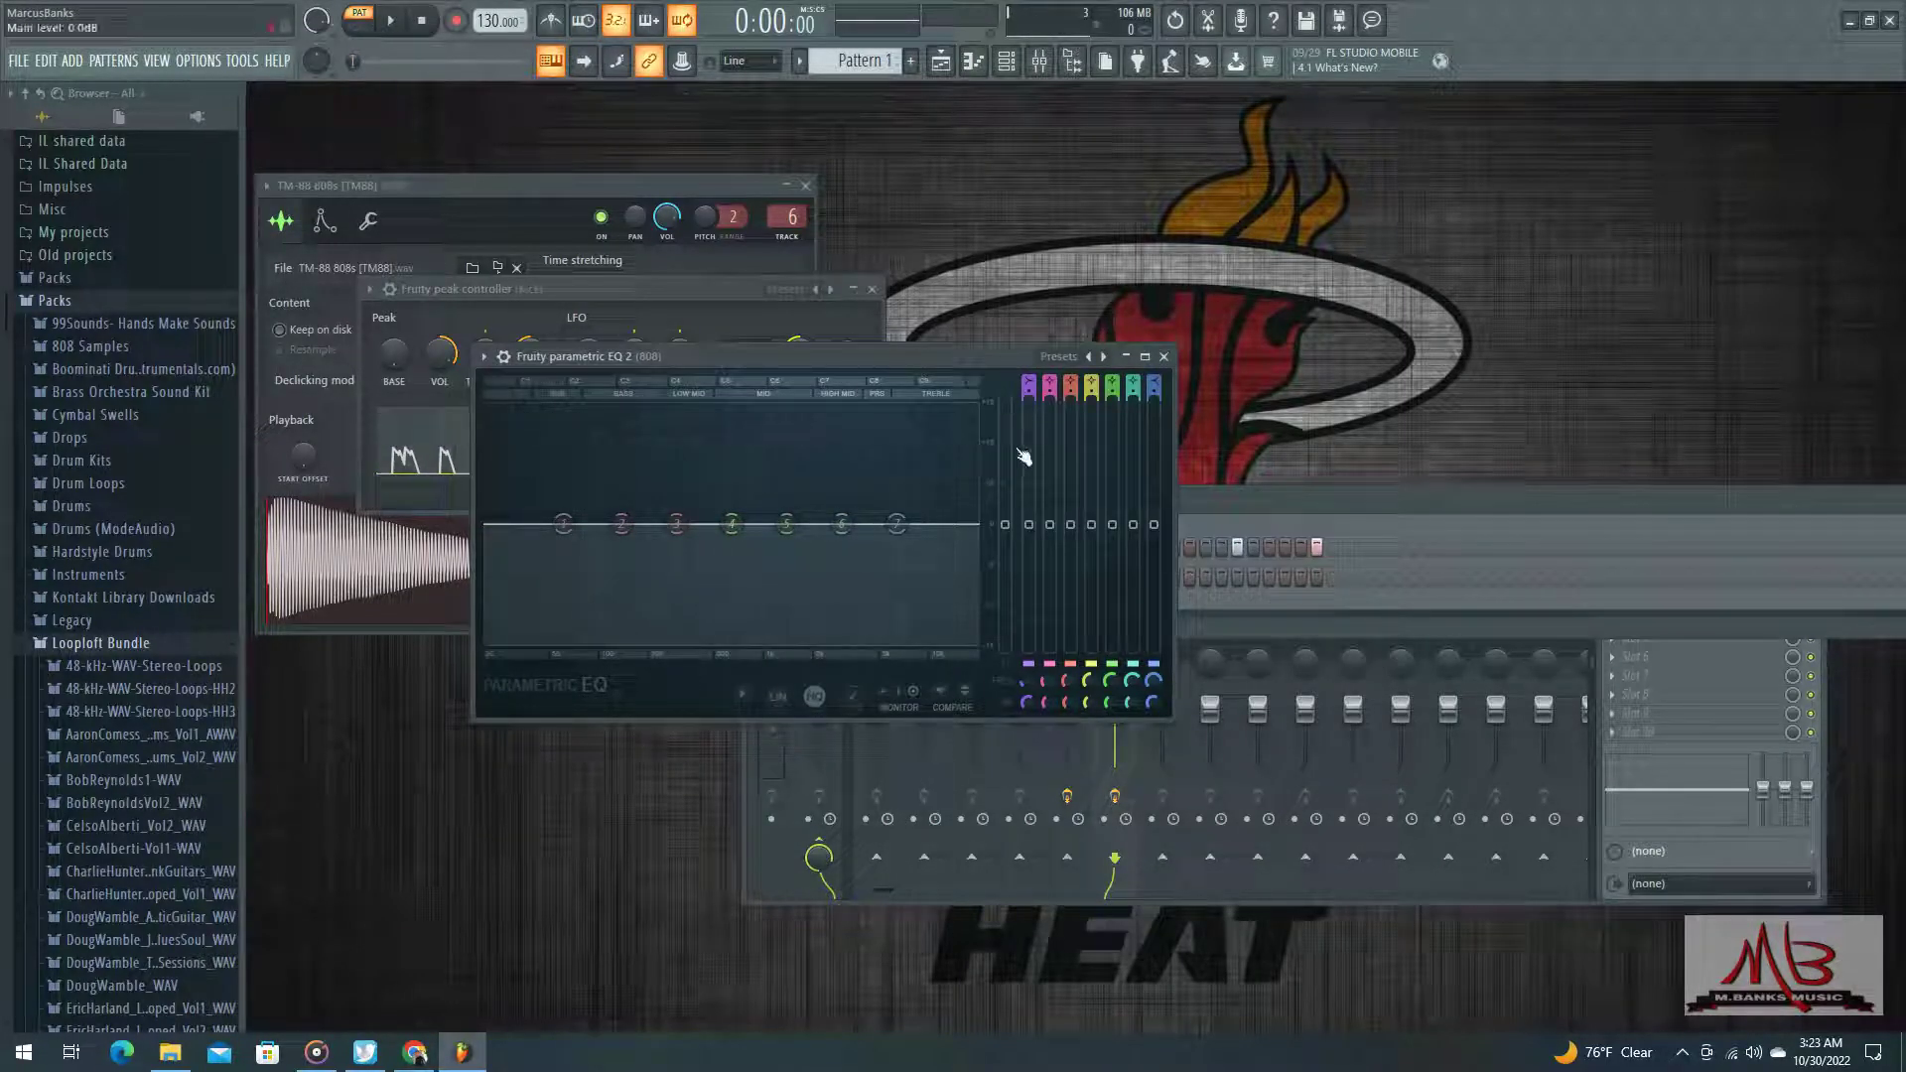
{"action": "right_click", "coordinate": [1030, 529]}
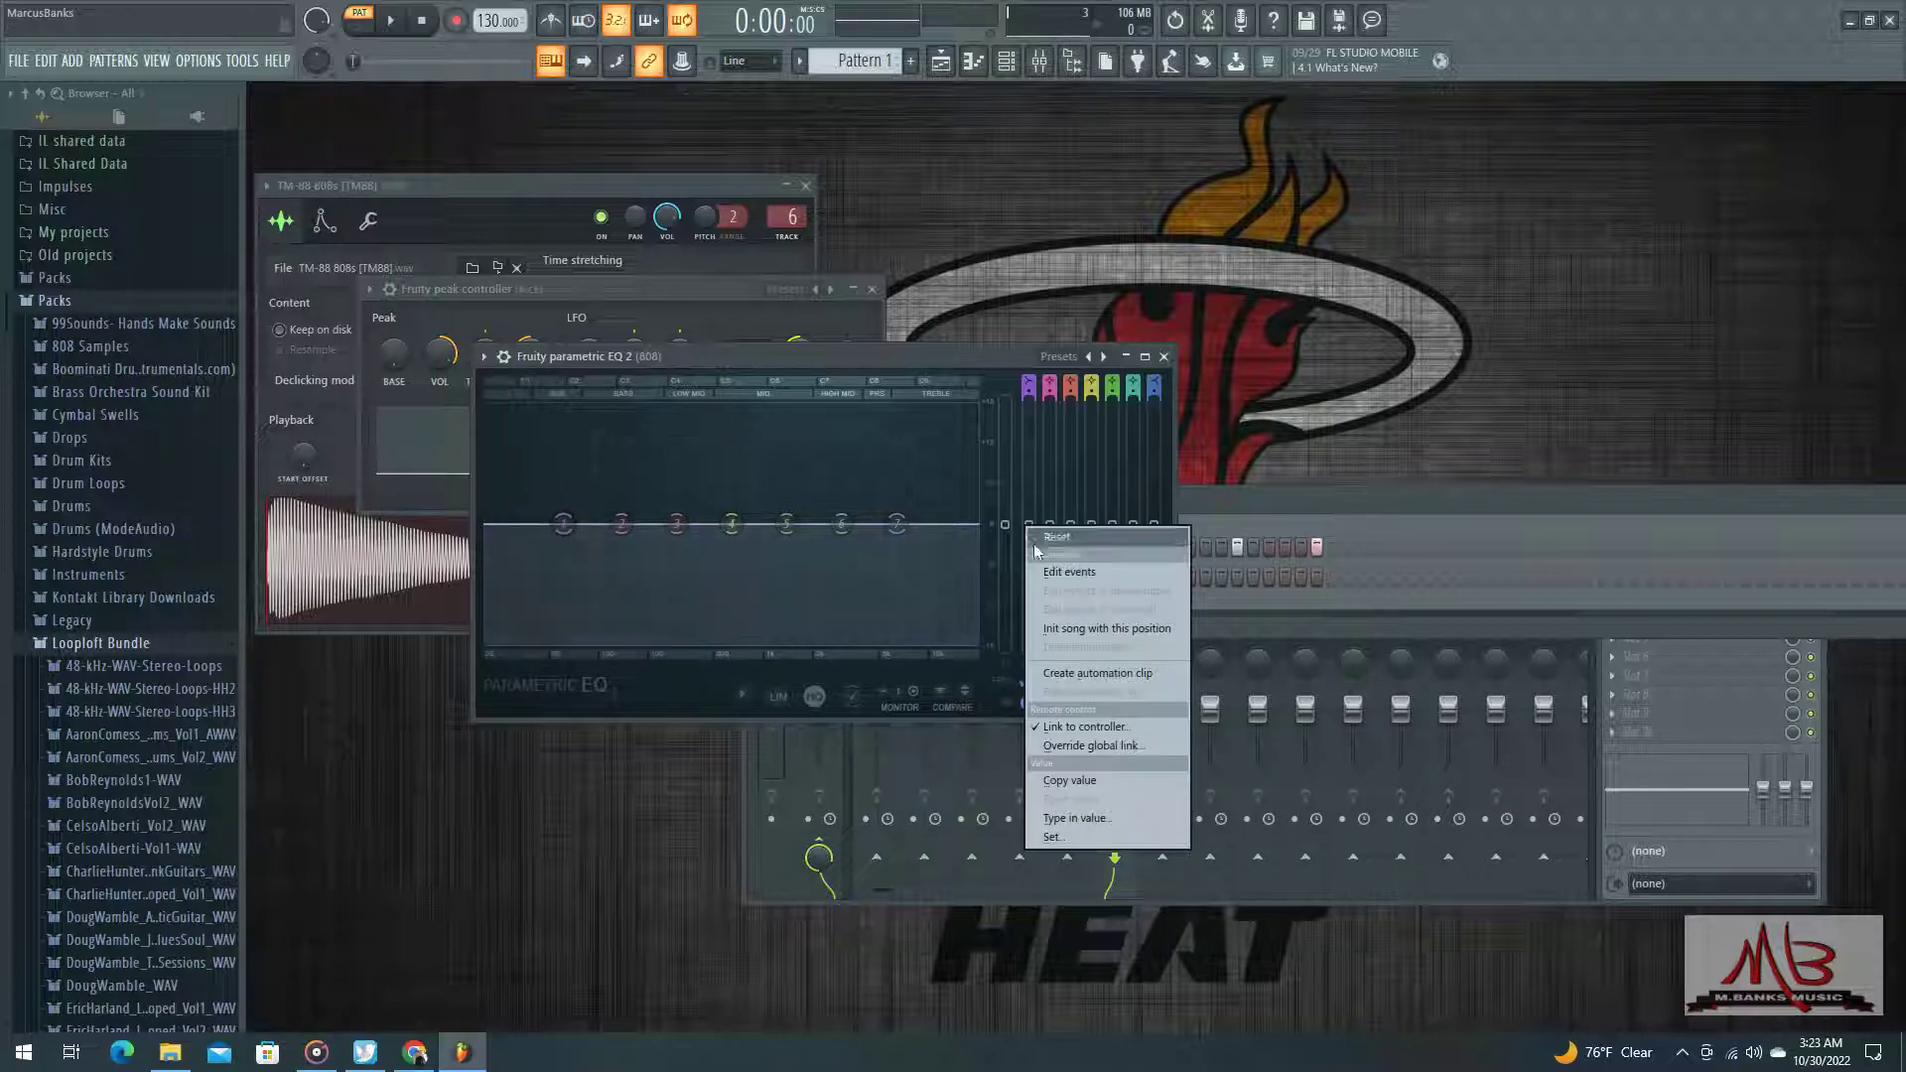
{"action": "left_click", "coordinate": [1095, 728]}
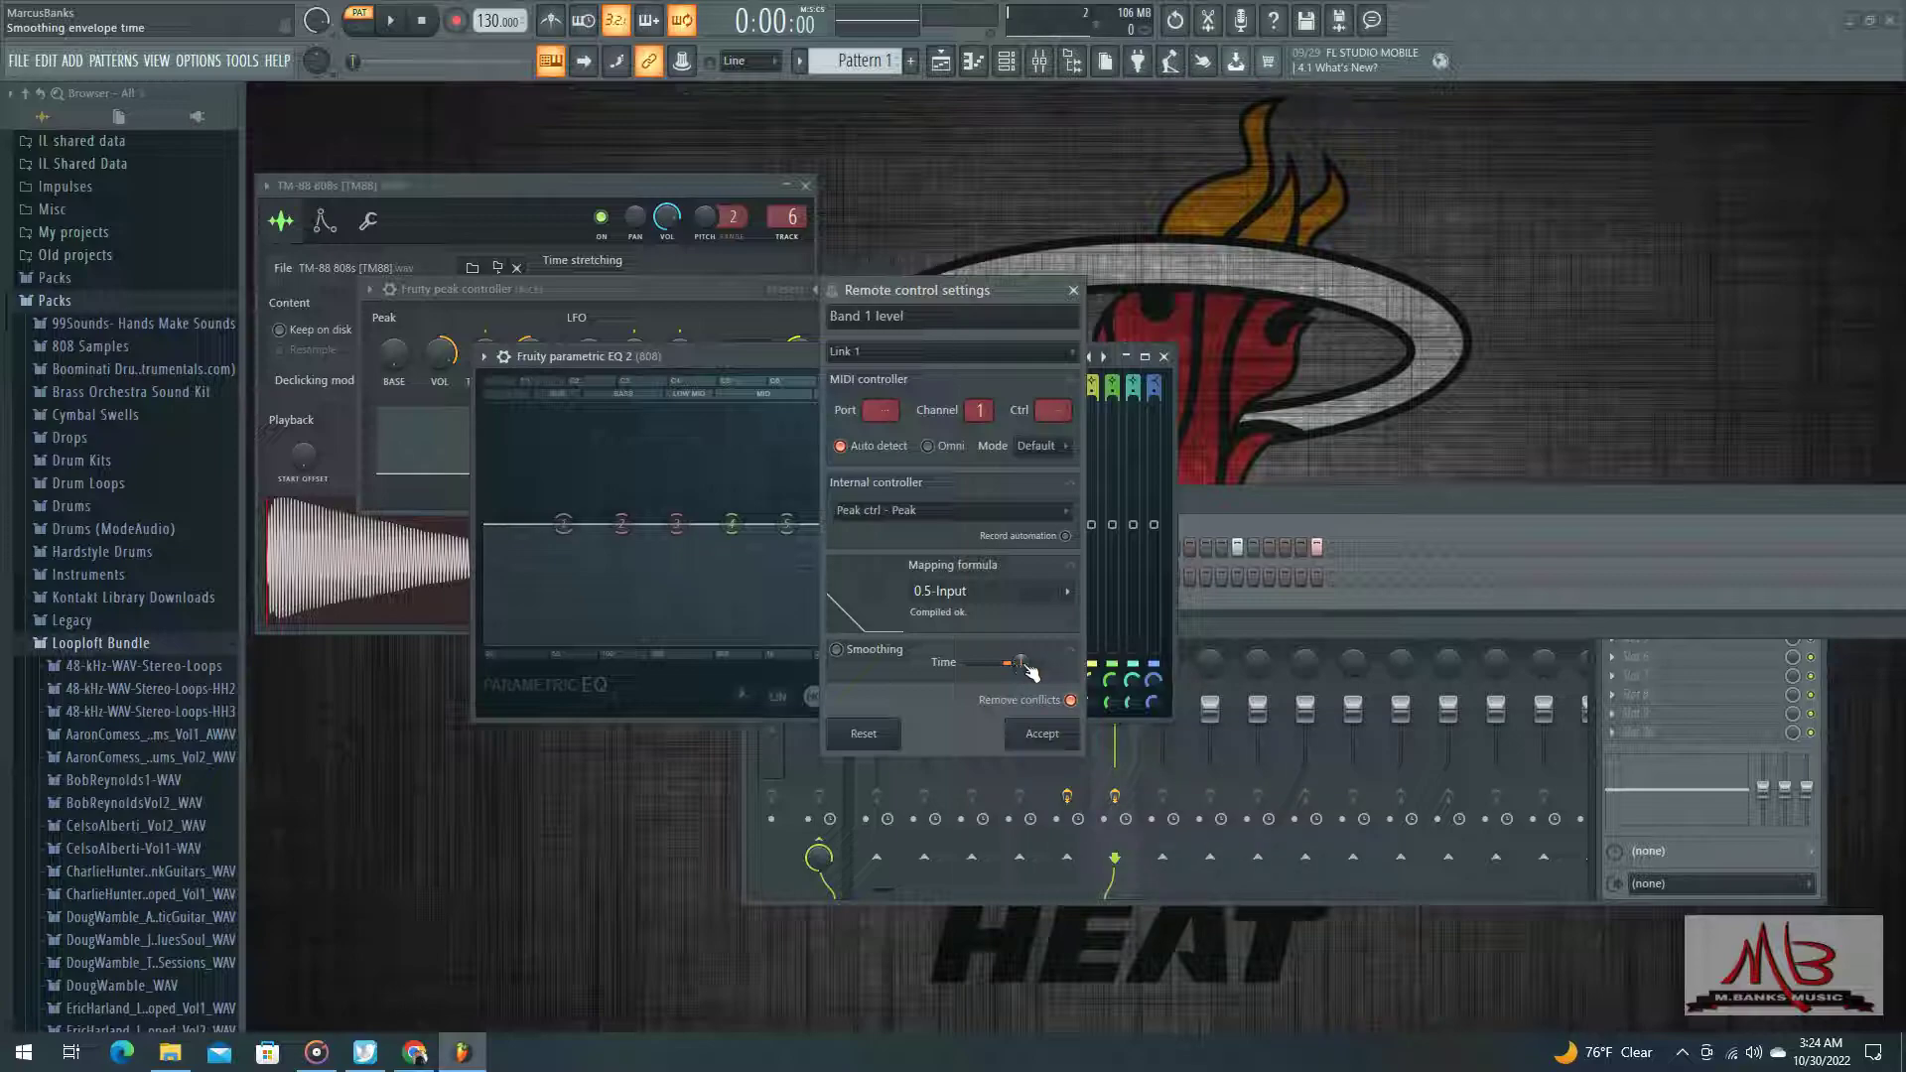
{"action": "left_click_drag", "start_coordinate": [1026, 665], "coordinate": [1058, 694]}
{"action": "left_click", "coordinate": [1042, 734]}
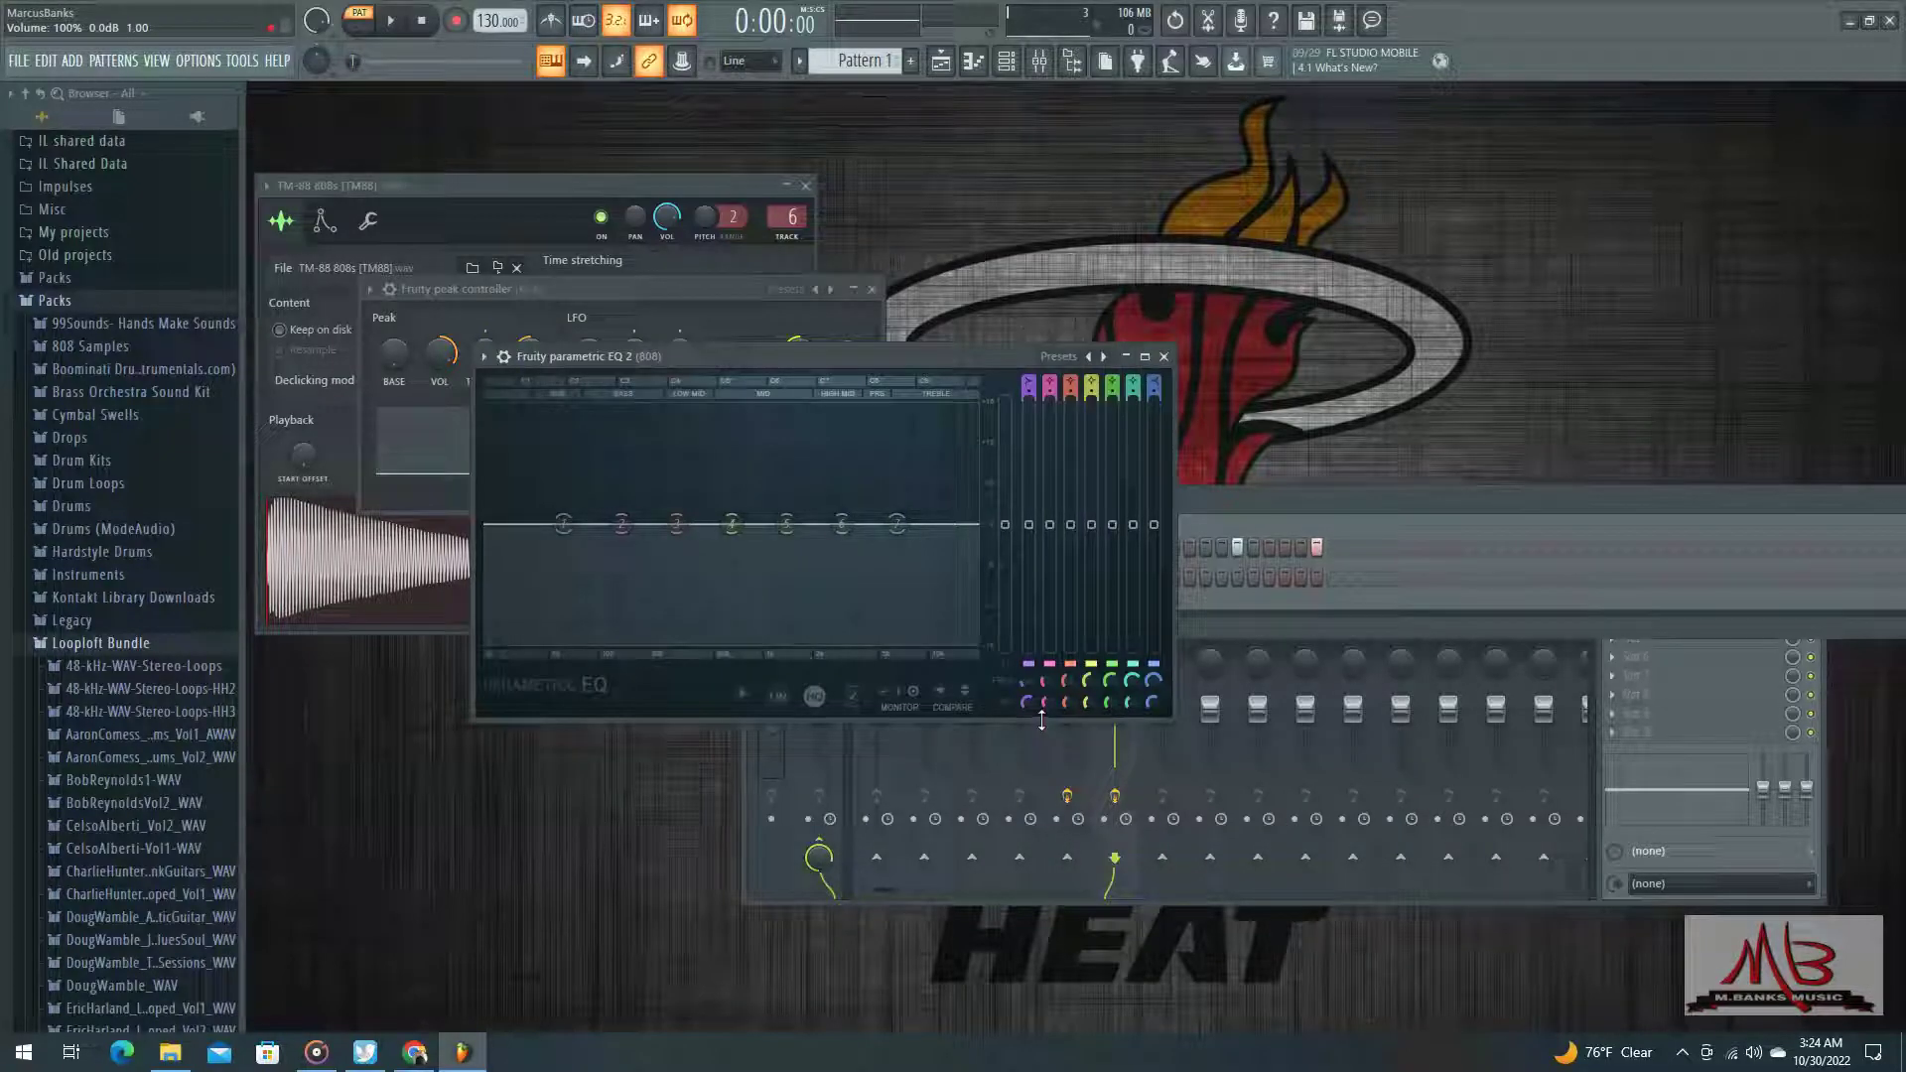
Replay the pattern to watch the 808 equalizer's band 1 level slider follow the kick, and stop playback
{"action": "key", "text": "space"}
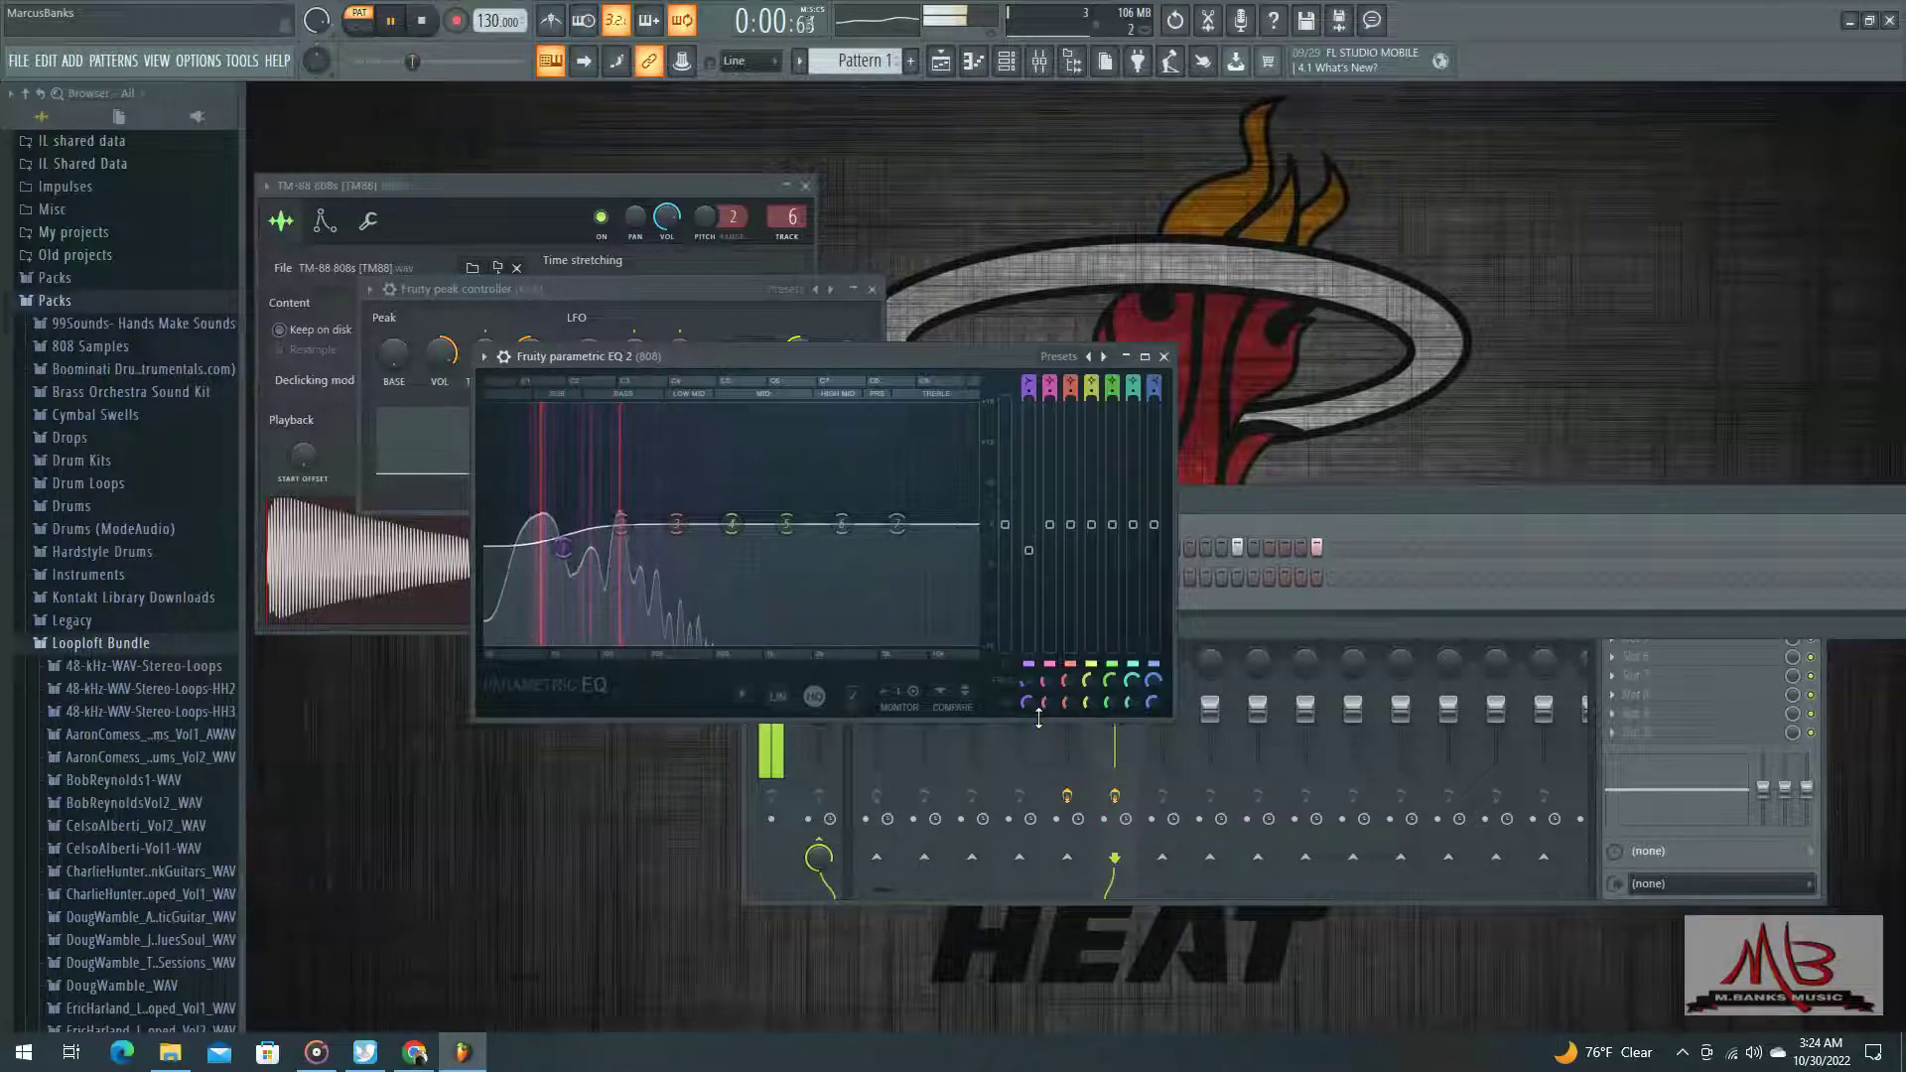
{"action": "left_click_drag", "start_coordinate": [1028, 524], "coordinate": [1028, 537]}
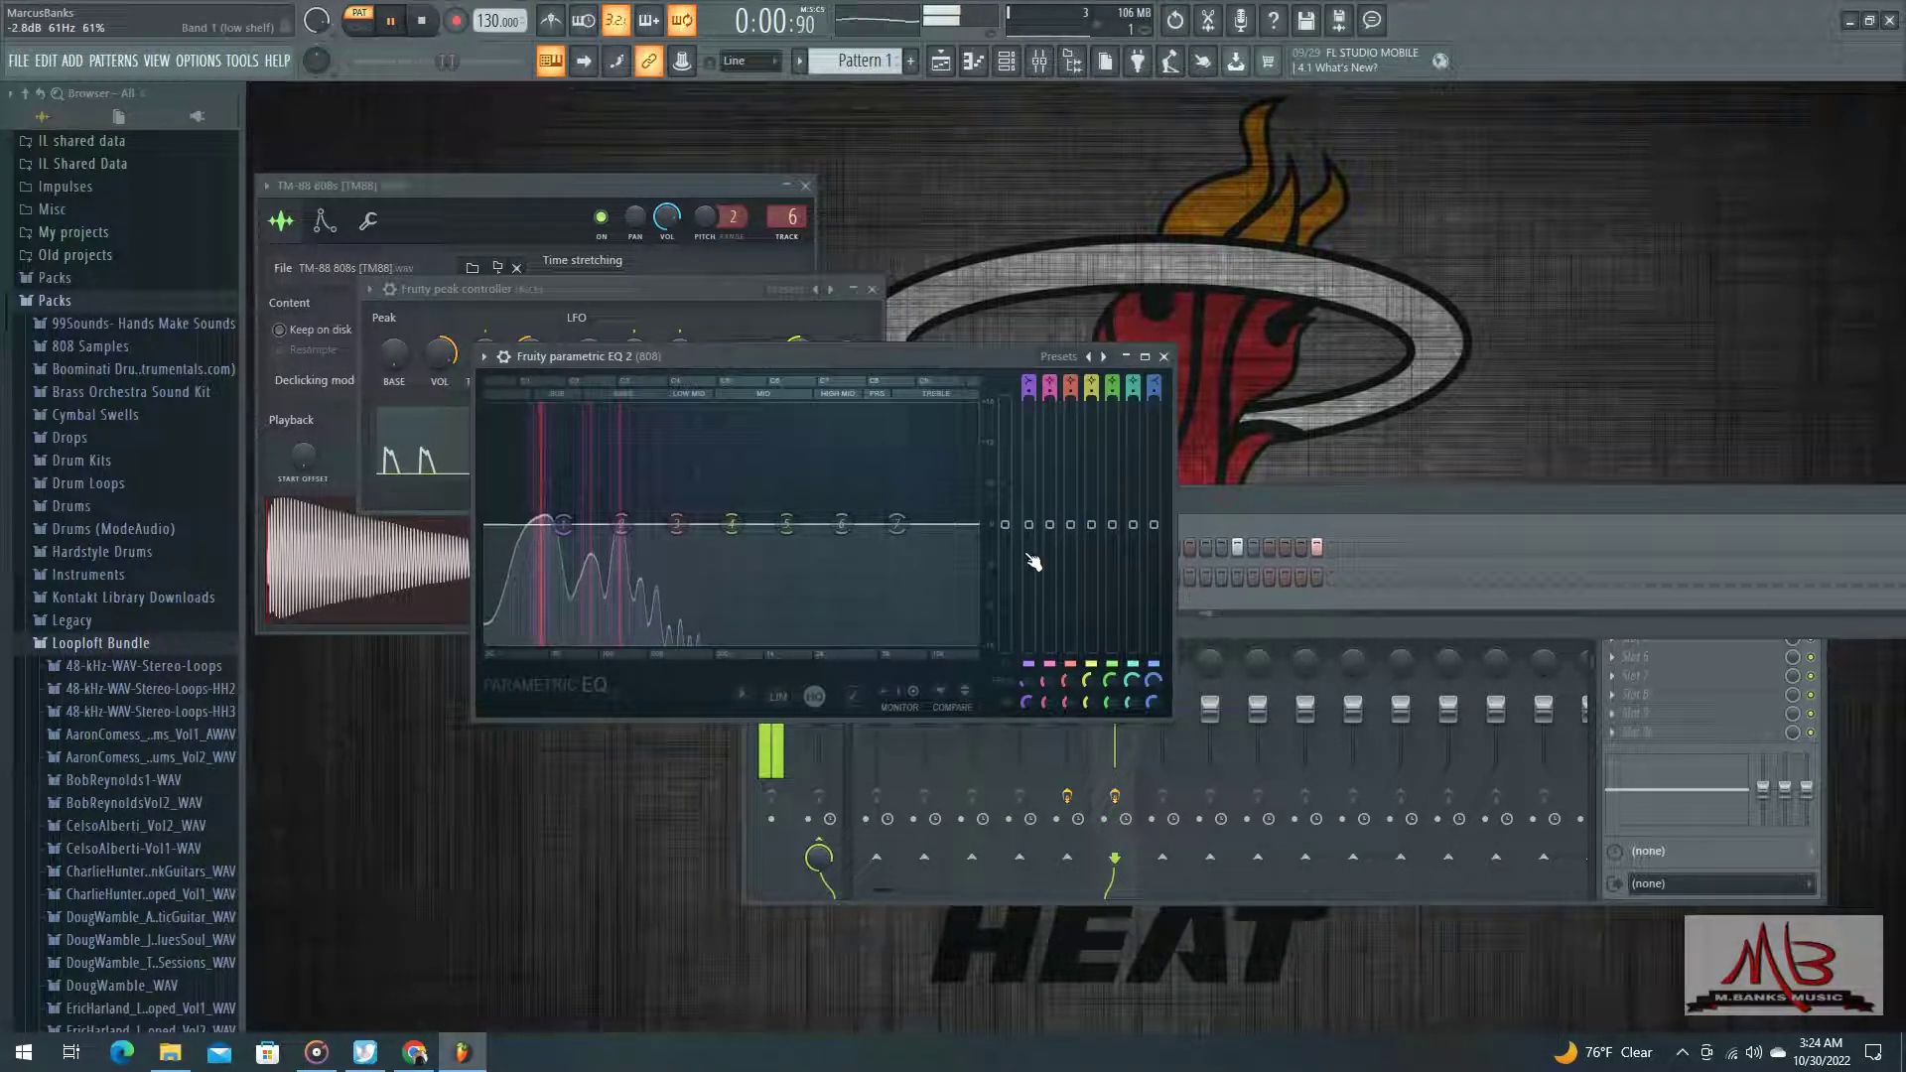
{"action": "scroll", "coordinate": [1033, 563], "scroll_direction": "up", "scroll_amount": 2}
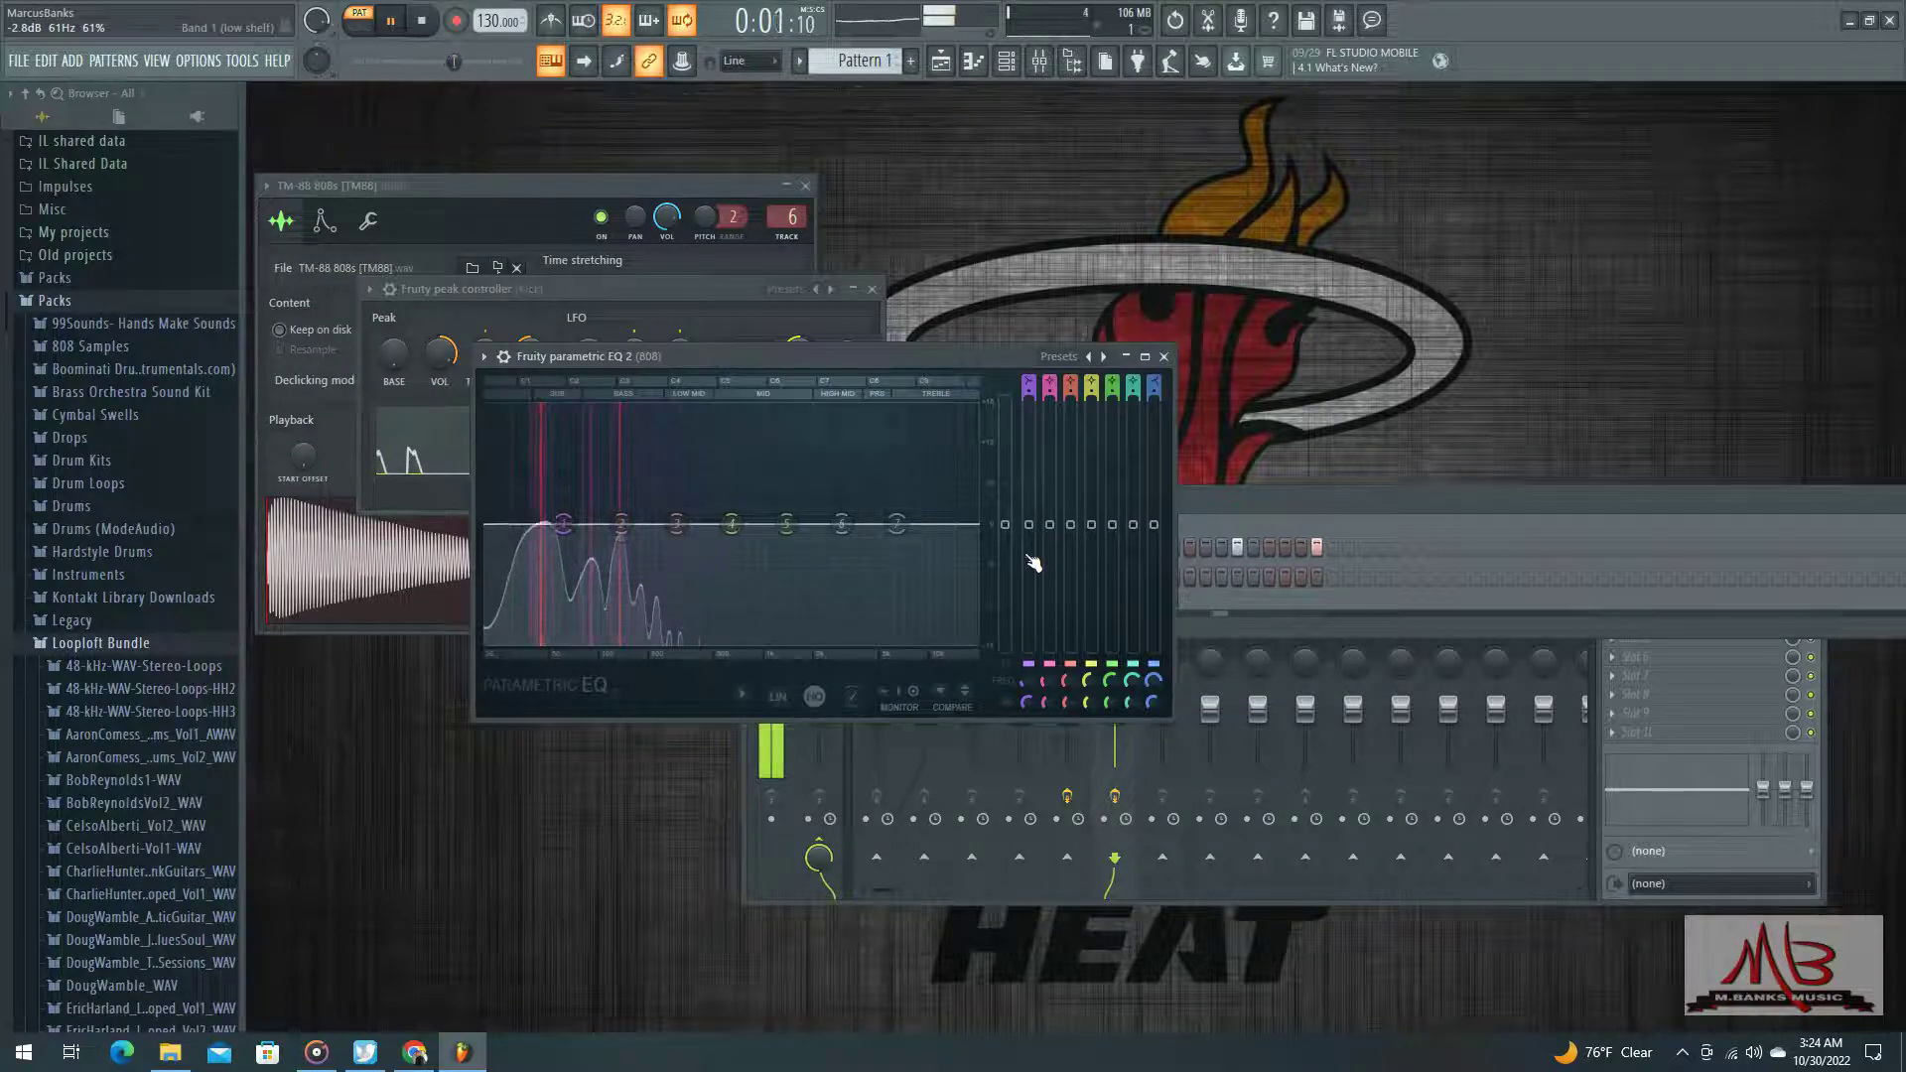
{"action": "scroll", "coordinate": [1034, 563], "scroll_direction": "up", "scroll_amount": 1}
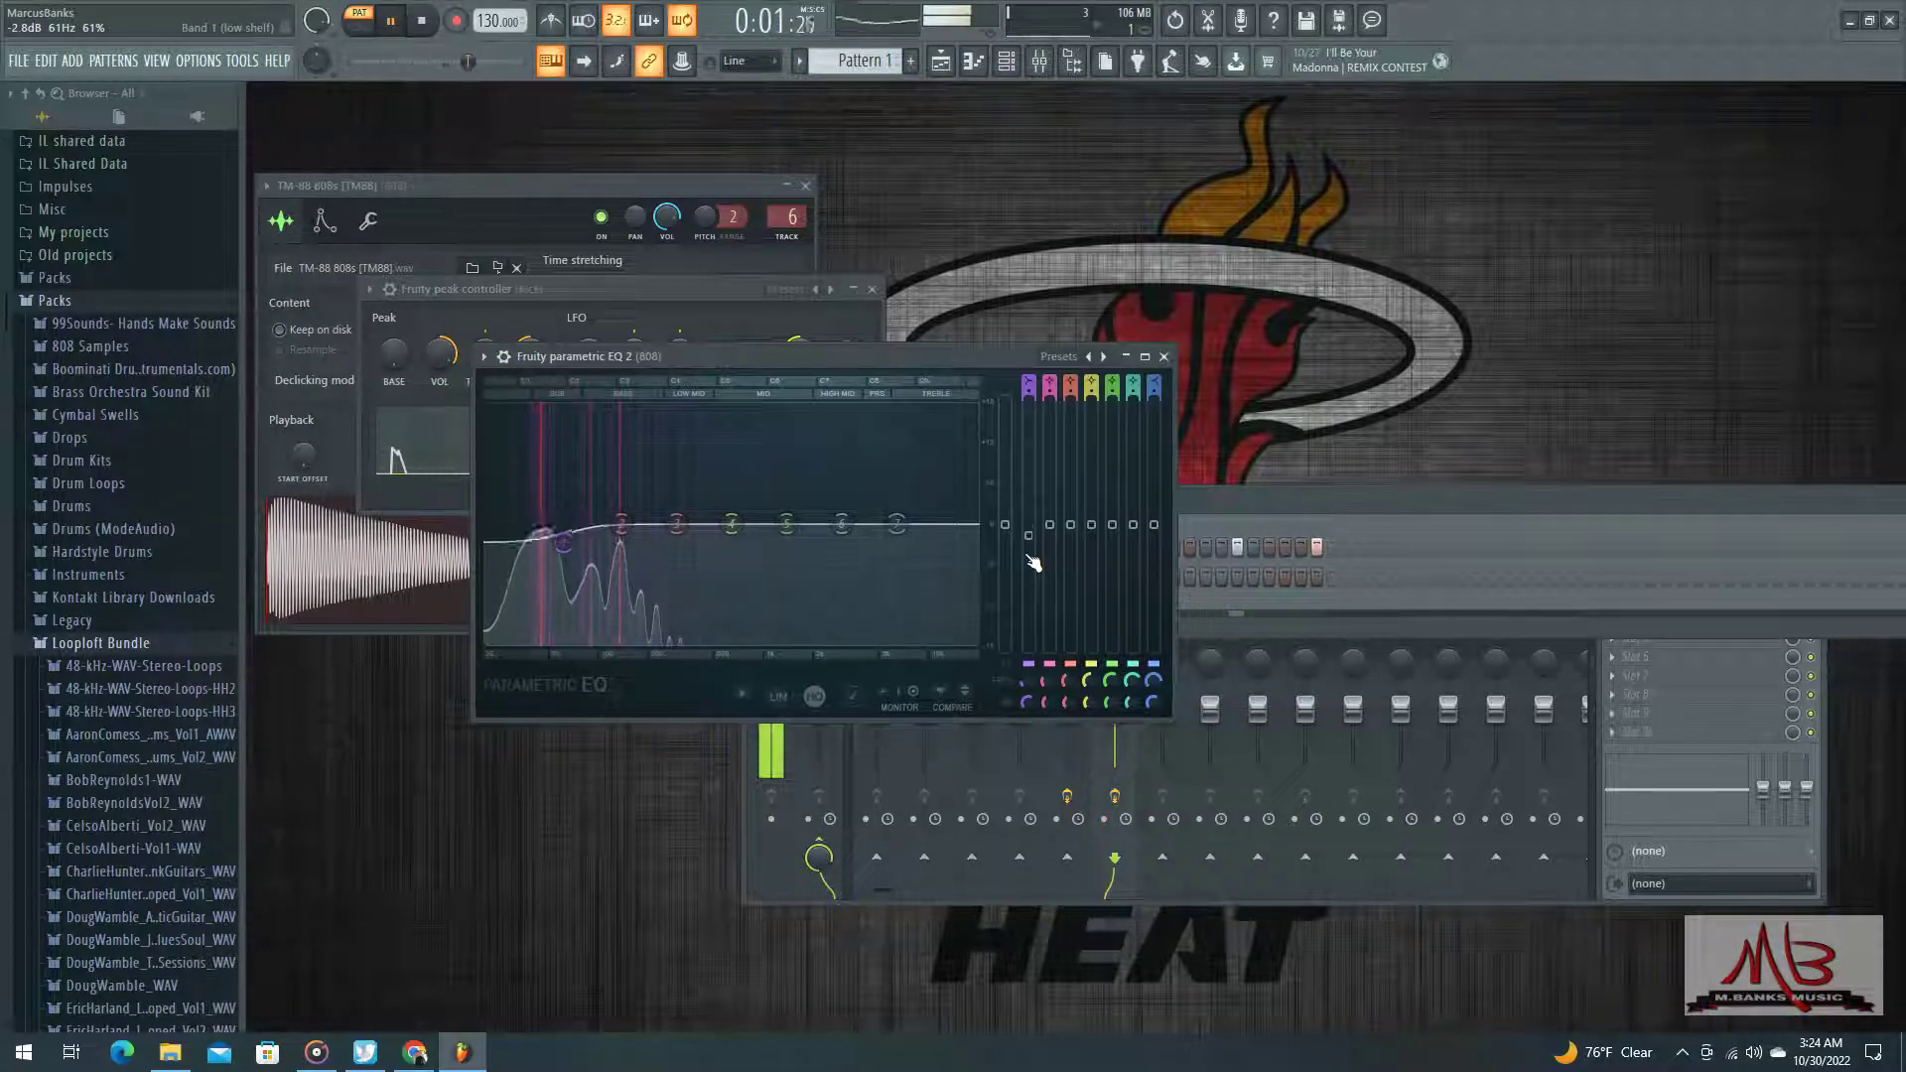
{"action": "scroll", "coordinate": [1033, 563], "scroll_direction": "down", "scroll_amount": 5}
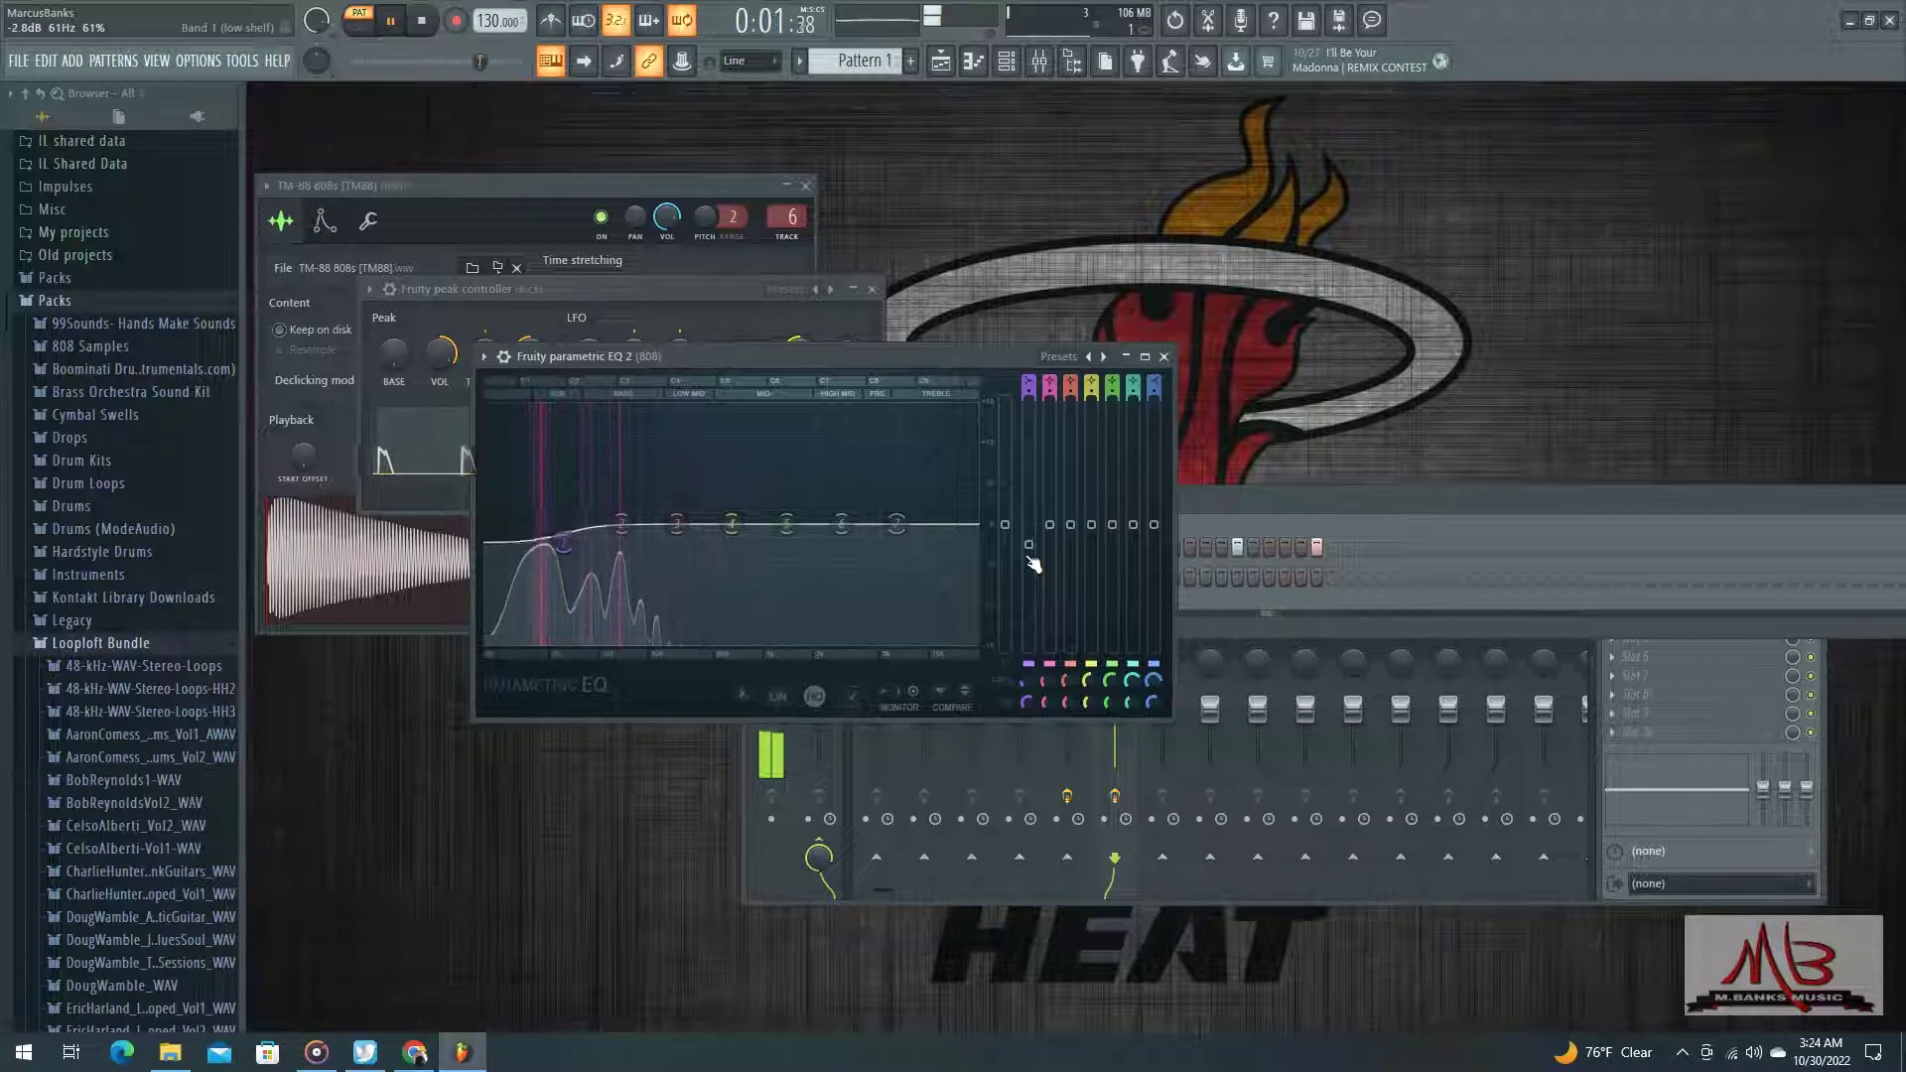
{"action": "scroll", "coordinate": [1033, 563], "scroll_direction": "up", "scroll_amount": 5}
{"action": "key", "text": "space"}
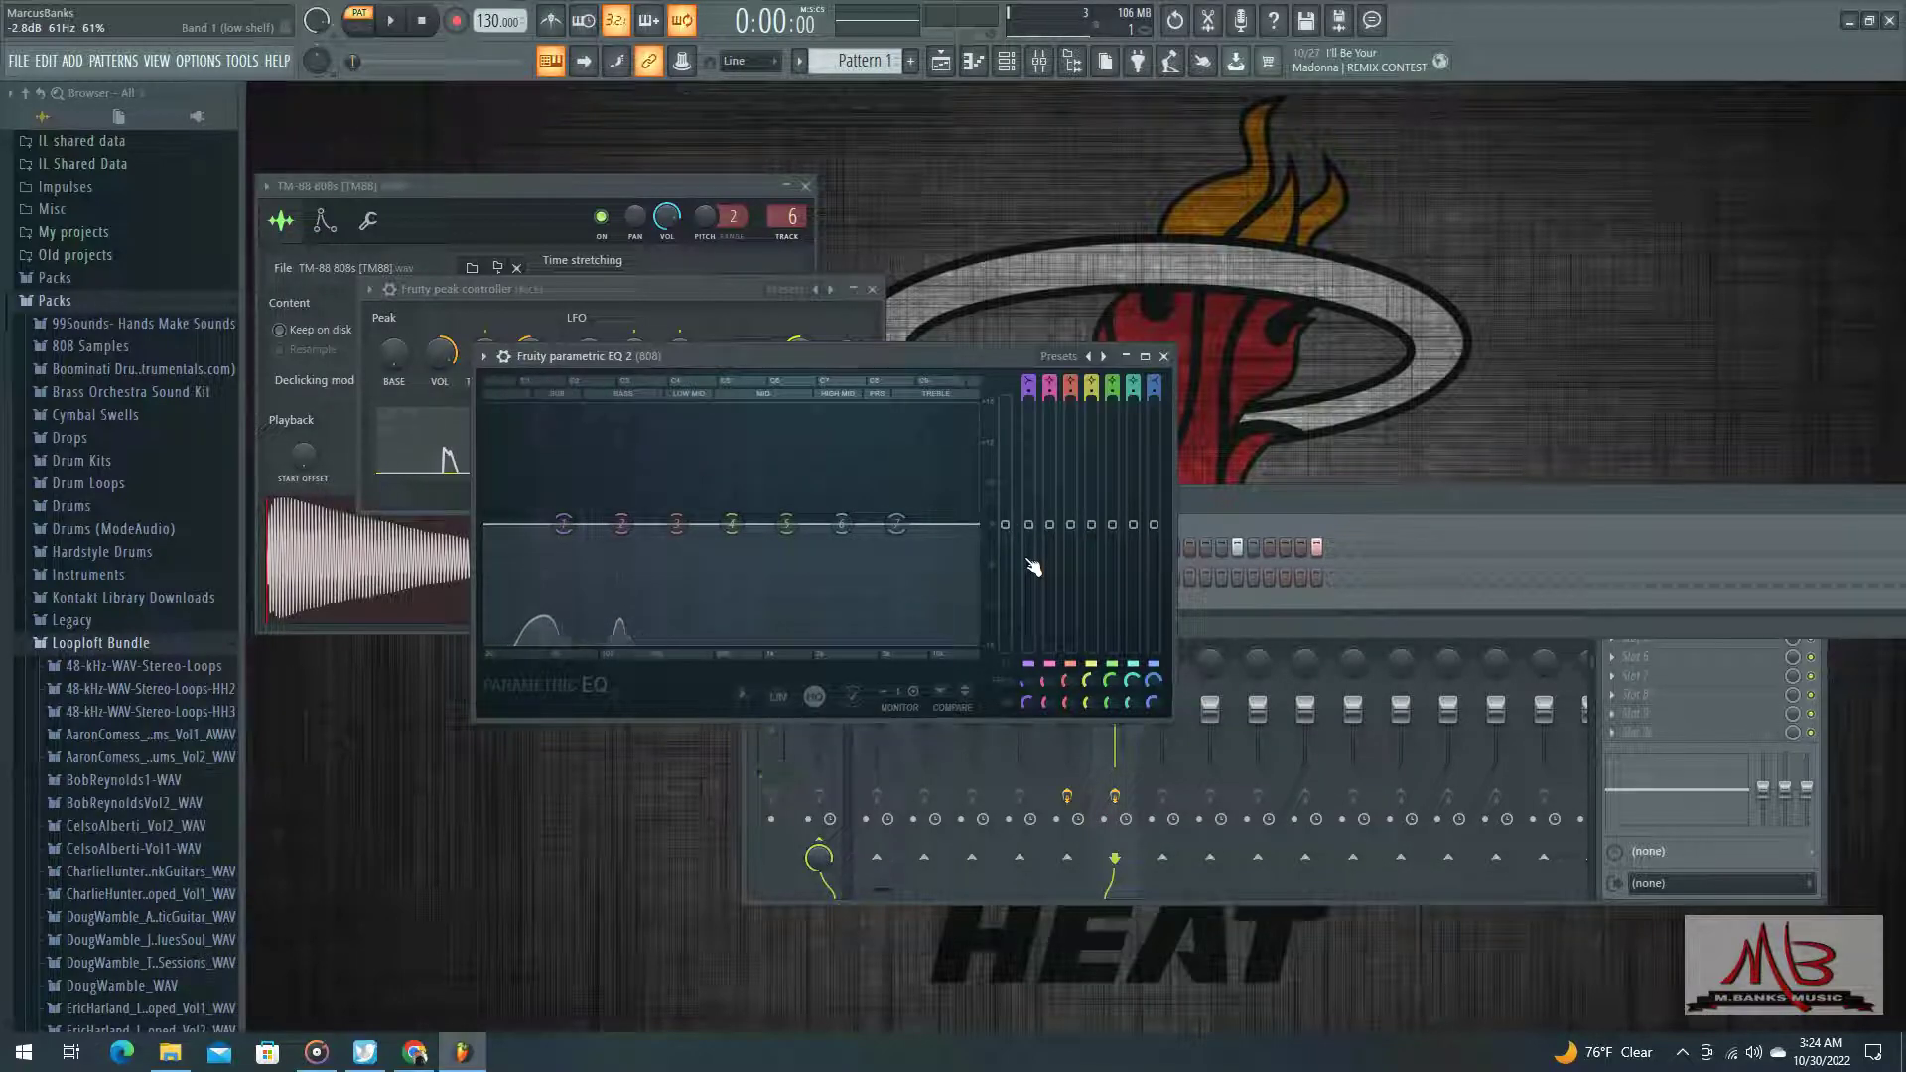